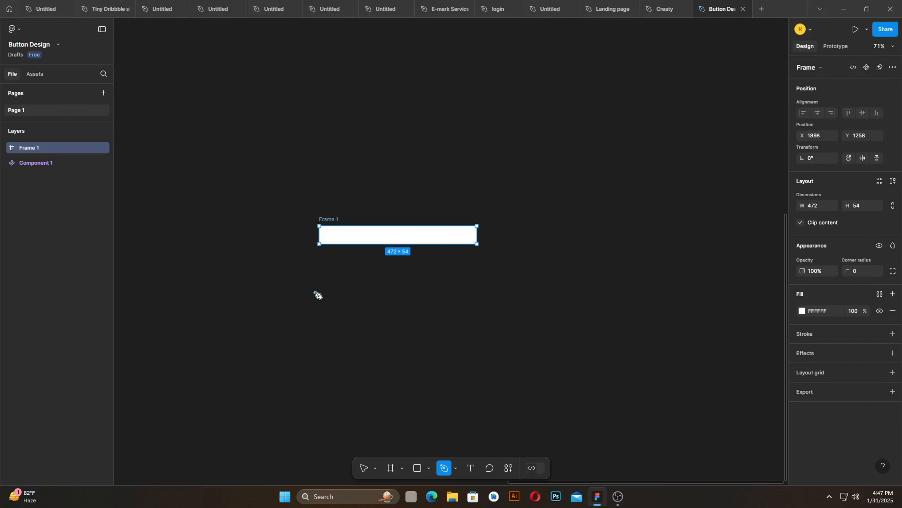
- Draw a zigzag path with the Pen tool below Frame 1, alternating shallow peaks and valleys as a wave's upper edge
click(315, 293)
click(335, 284)
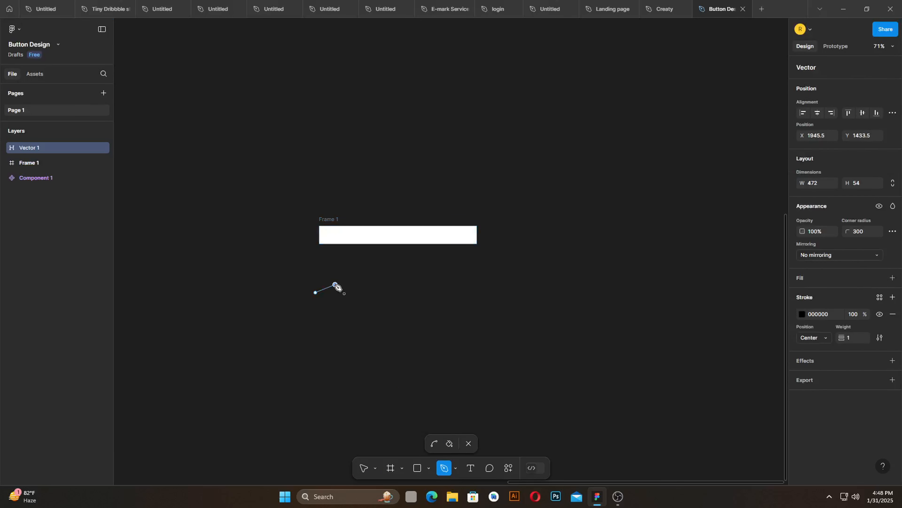
click(349, 293)
click(372, 285)
click(389, 292)
click(412, 284)
click(431, 293)
click(460, 284)
click(481, 292)
click(506, 284)
click(537, 293)
click(563, 285)
click(586, 292)
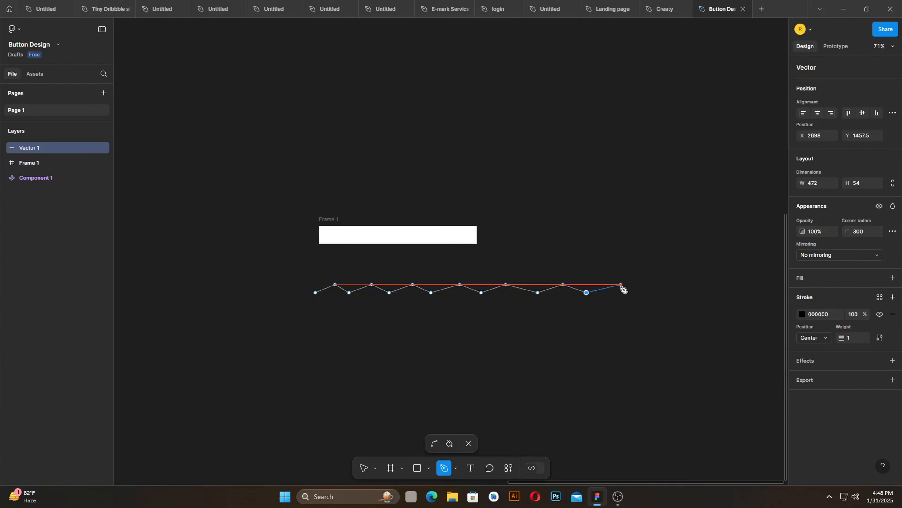
click(622, 284)
click(651, 292)
click(692, 284)
click(727, 292)
click(763, 284)
- Close the zigzag path with a right side, a long lower edge and a left side, making a shape about 1353 × 154.5
click(768, 299)
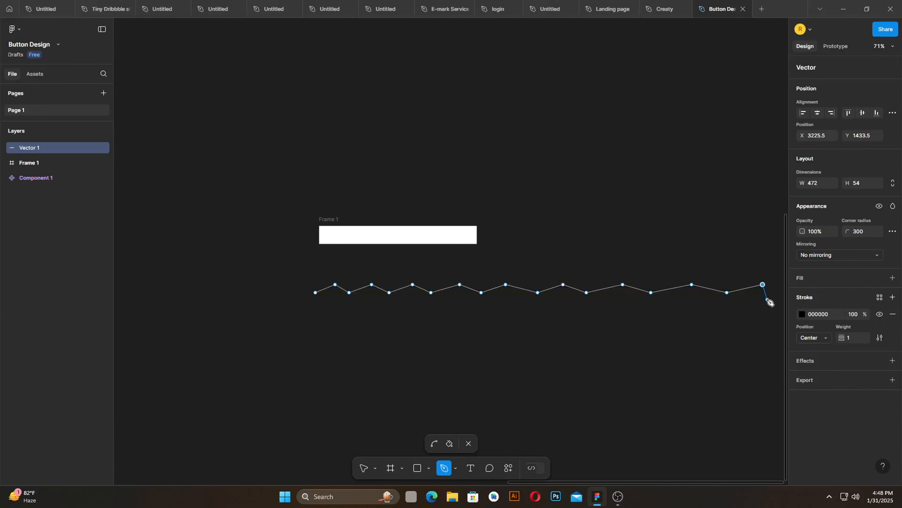
click(767, 311)
click(763, 336)
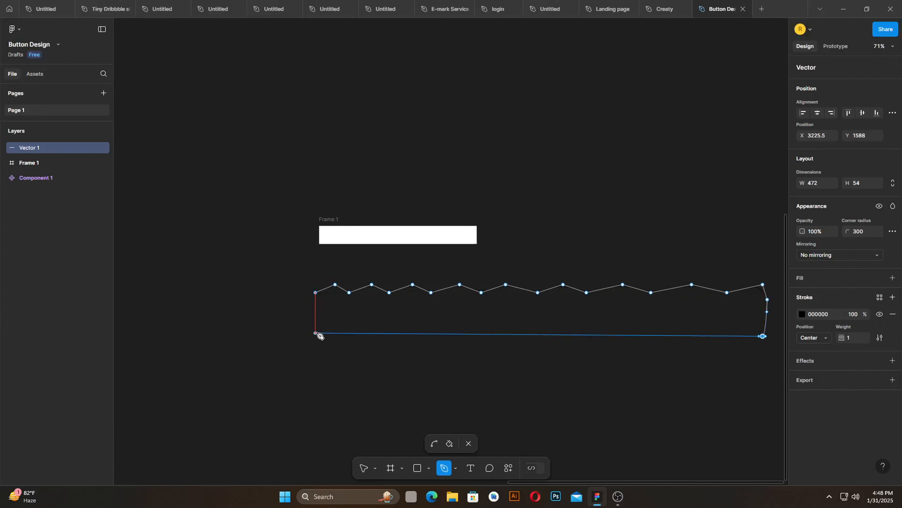
click(315, 333)
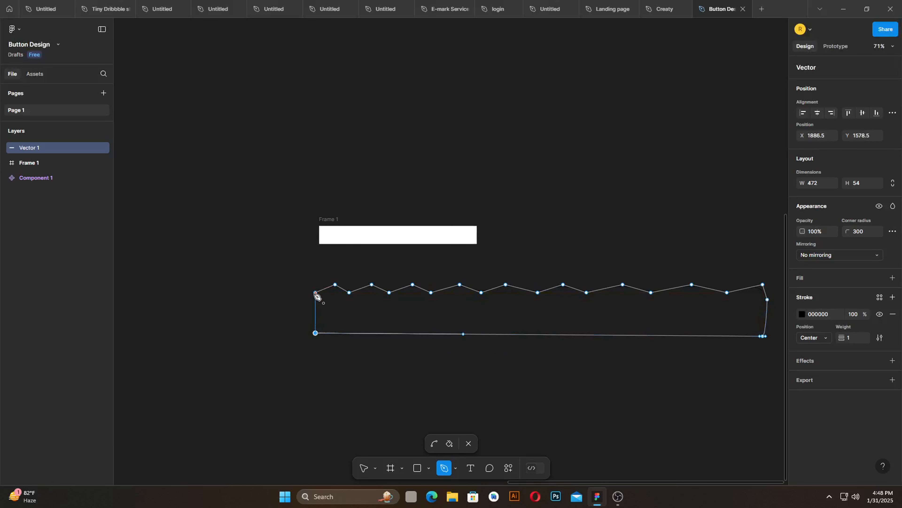
click(315, 292)
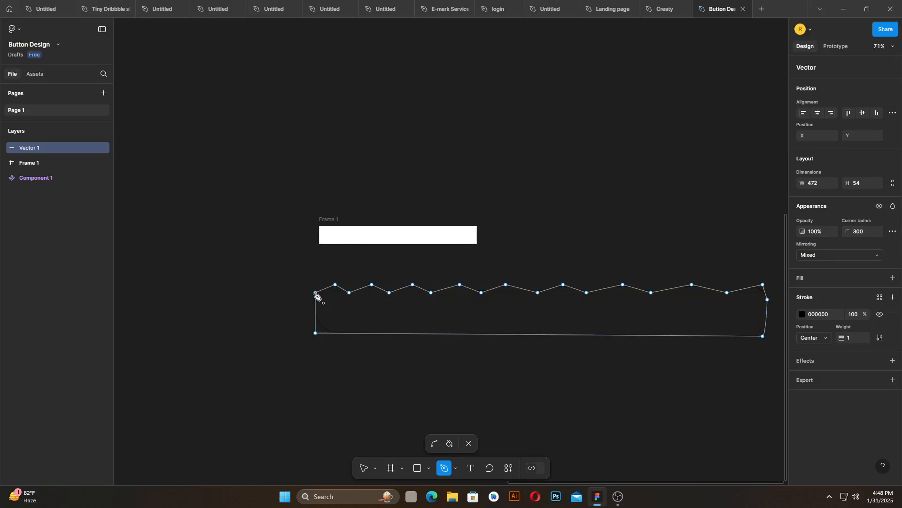
click(363, 469)
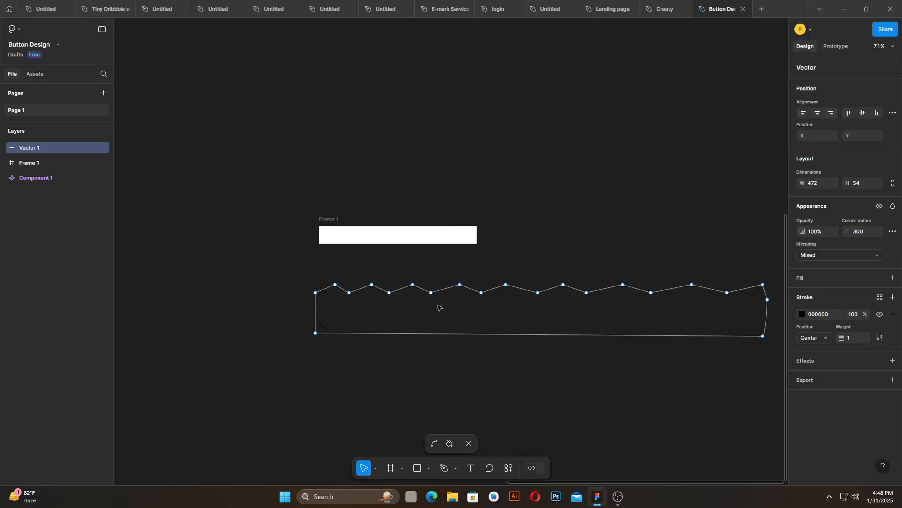
key(Escape)
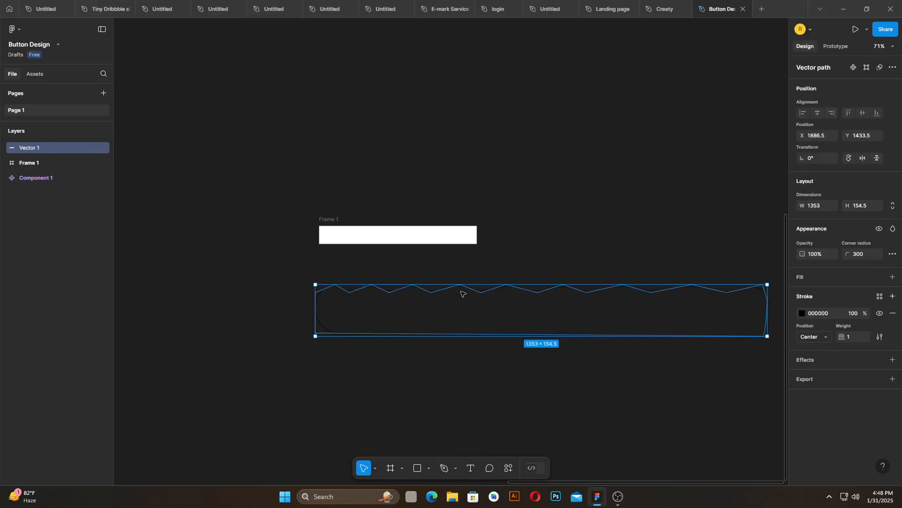
- Center the closed shape roughly below Frame 1 at X 1623, Y 1374, and replace its stroke with a D9D9D9 fill
drag(476, 293, 388, 273)
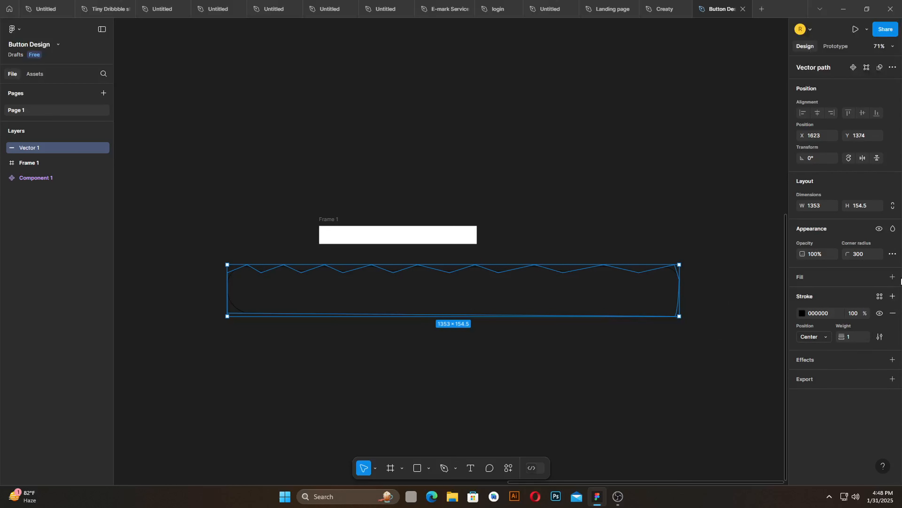
click(893, 277)
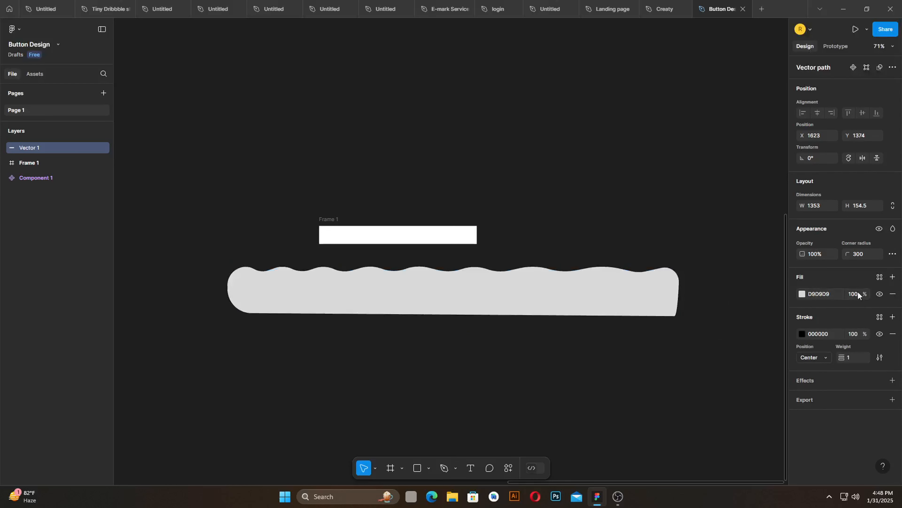
click(892, 333)
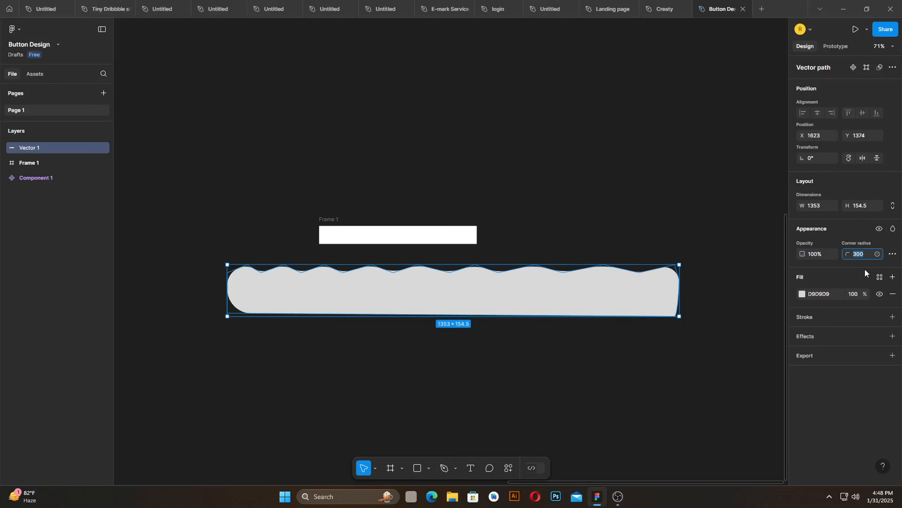
- Set the wavy shape's corner radius to 200
key(Return)
click(604, 242)
- Fill the wavy shape with a linear gradient based on 37B0B0, running vertically from its upper to its lower edge
click(566, 292)
click(802, 294)
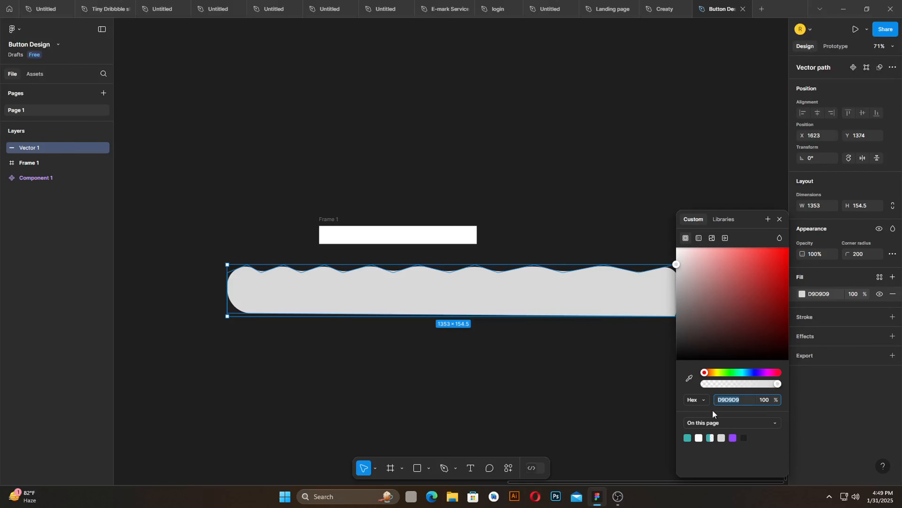
click(690, 436)
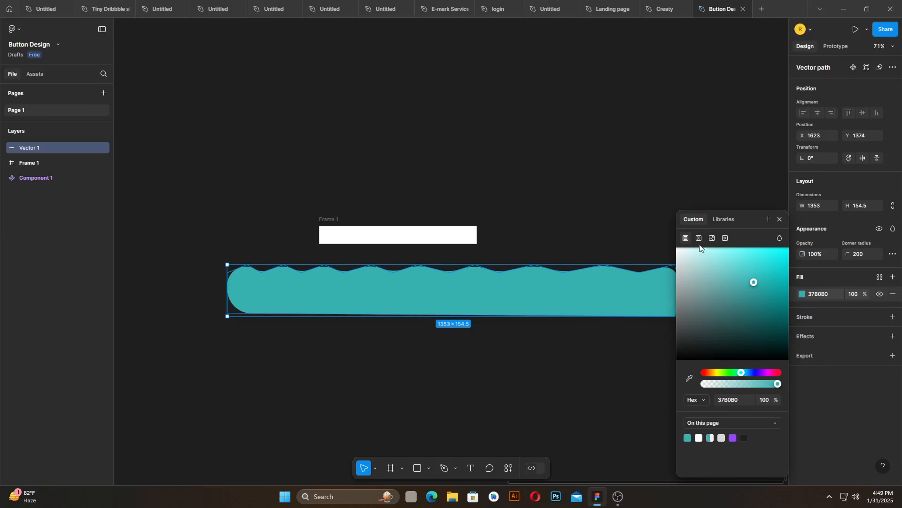
click(699, 238)
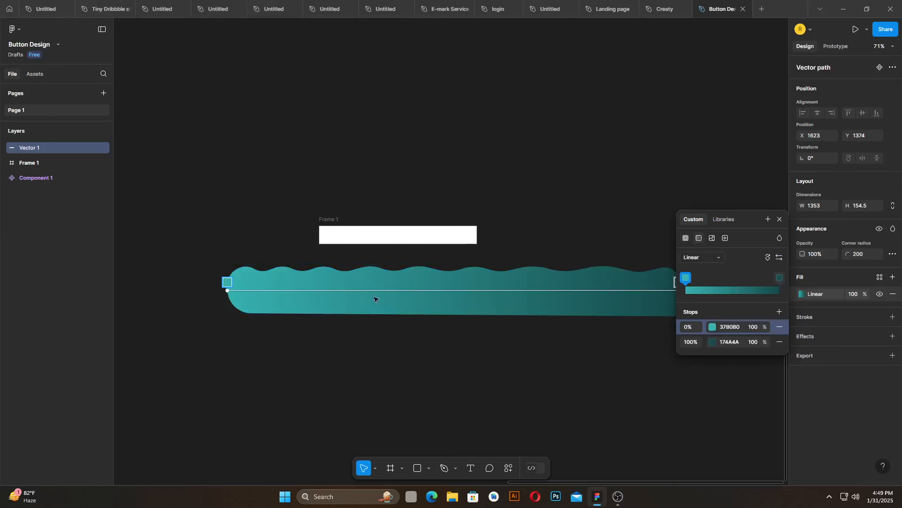
mouse_move(228, 290)
mouse_down()
mouse_move(230, 276)
mouse_move(500, 308)
mouse_move(469, 313)
mouse_move(453, 246)
mouse_up()
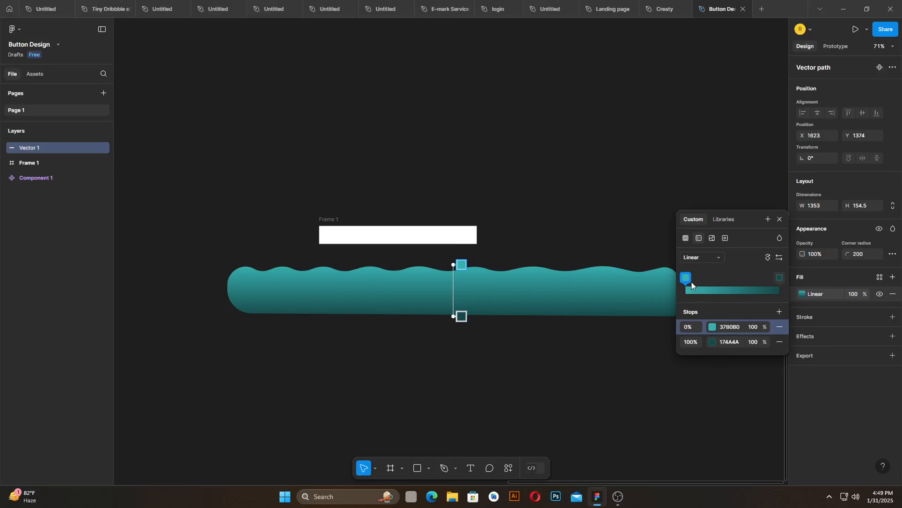
- Recolor the wave's gradient stops to 69EAEA at 0% and 078A8A at 100%
click(780, 280)
click(780, 277)
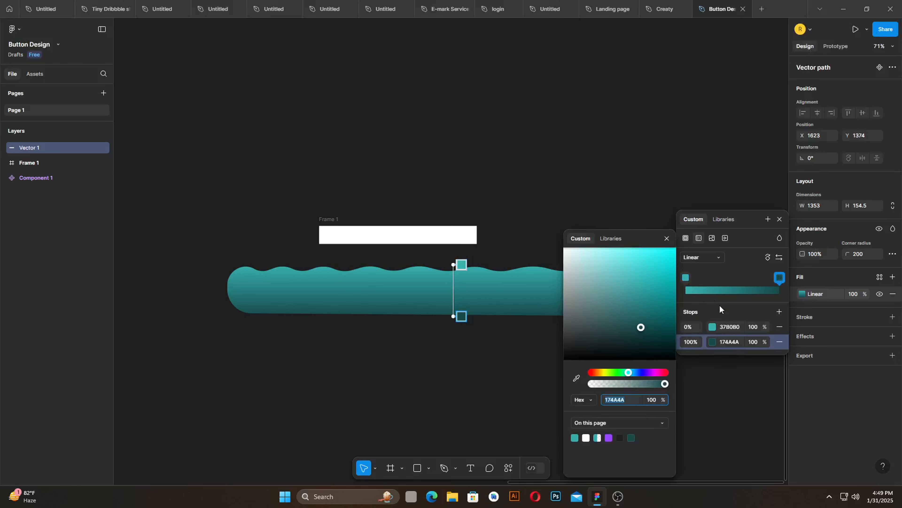
drag(645, 308, 669, 316)
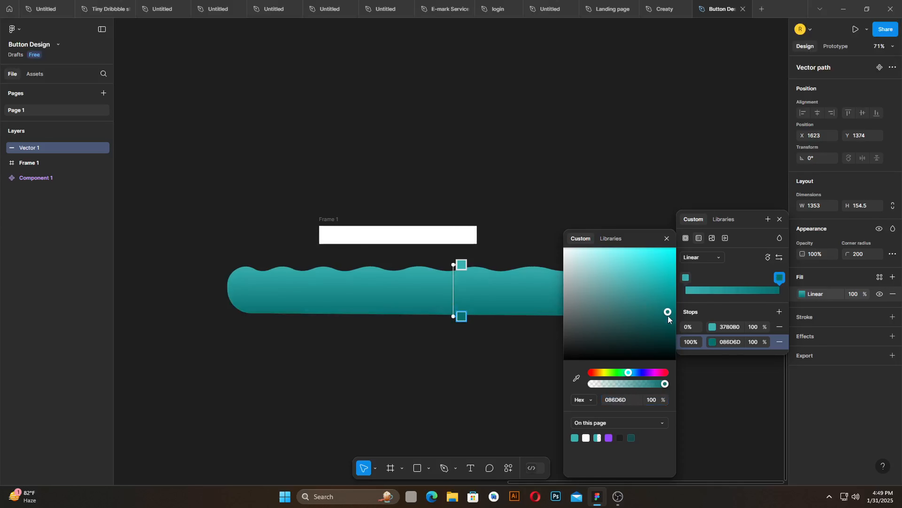
click(711, 327)
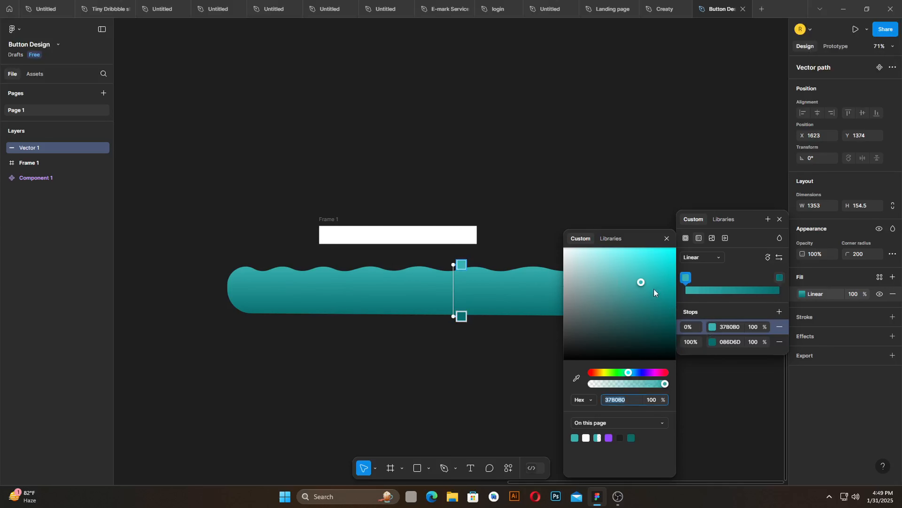
drag(655, 289, 626, 261)
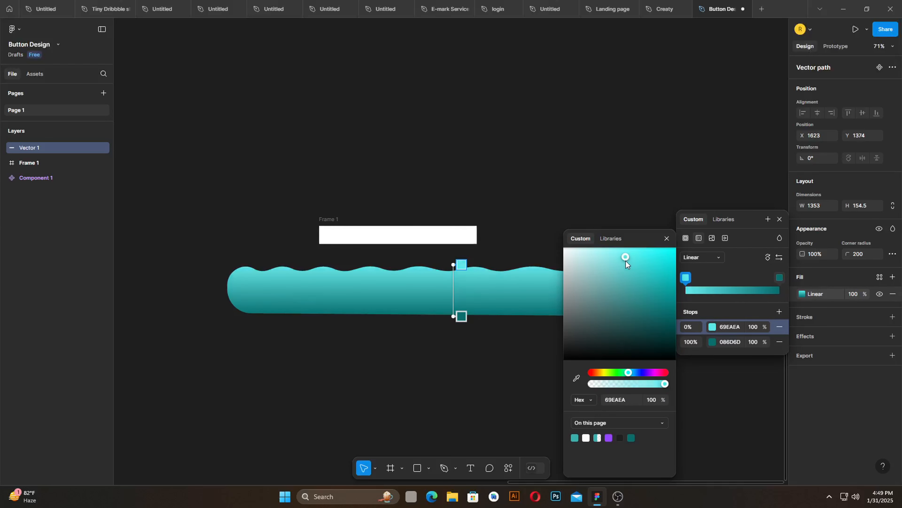
click(715, 343)
drag(674, 309, 671, 302)
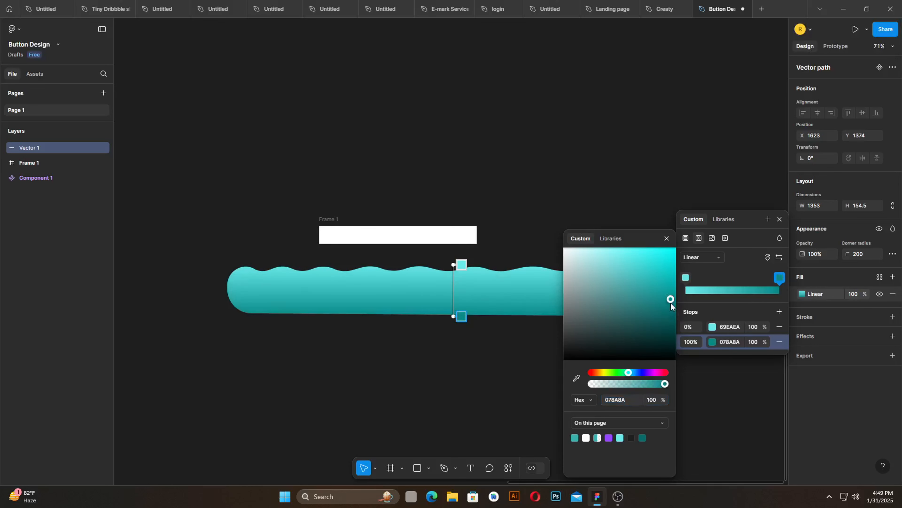
click(780, 219)
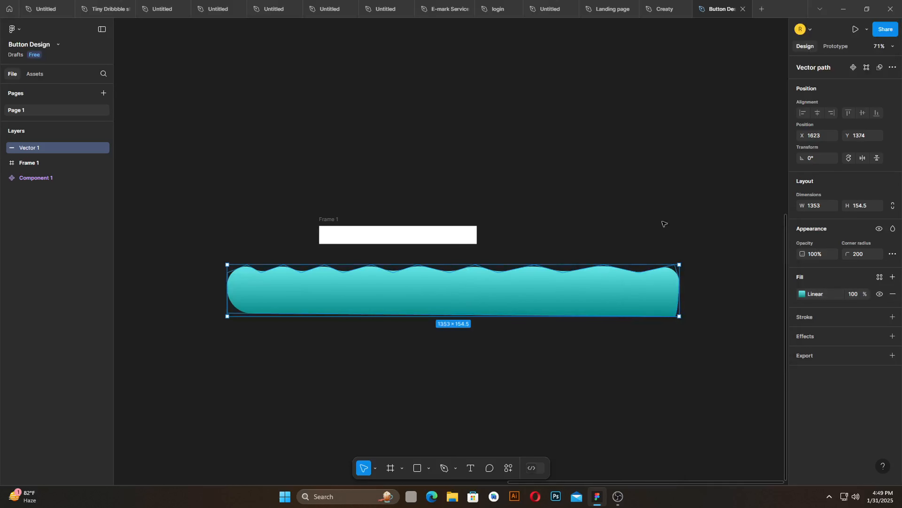
- Duplicate the wave shape and offset the copy horizontally to X 1693, keeping Y 1374
click(590, 258)
click(533, 303)
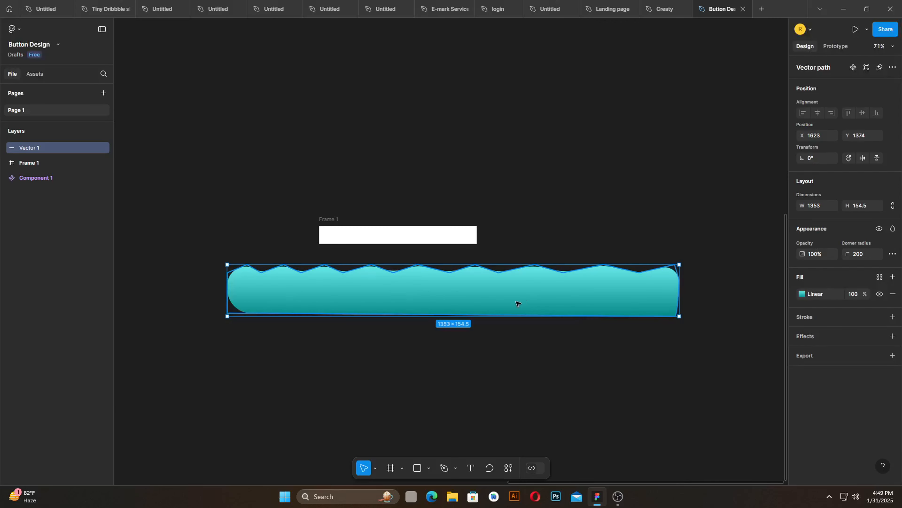
drag(519, 303, 540, 306)
- Change the duplicate wave's 0% gradient stop to a more saturated cyan at 53% opacity
click(801, 294)
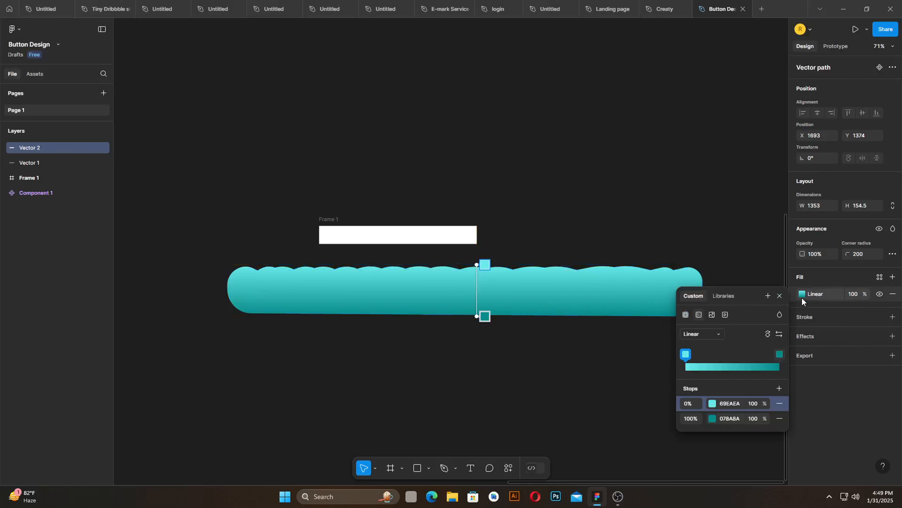
click(712, 403)
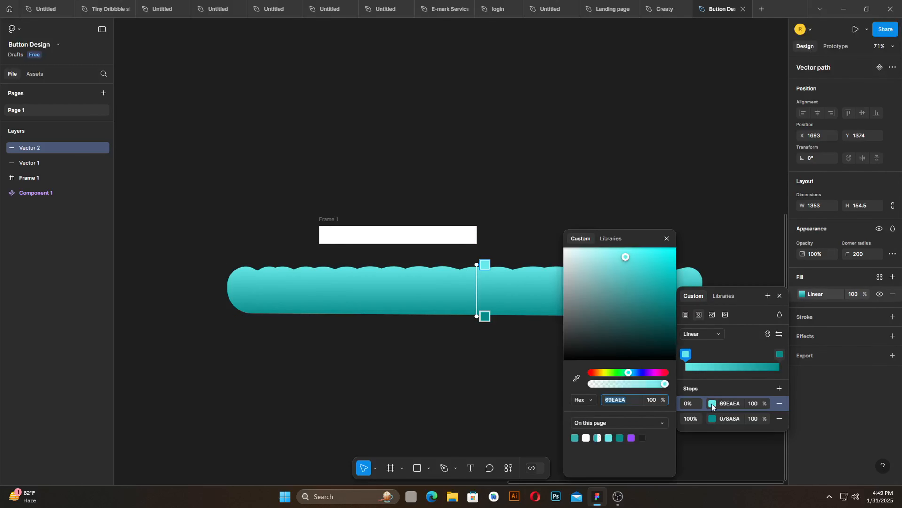
click(631, 383)
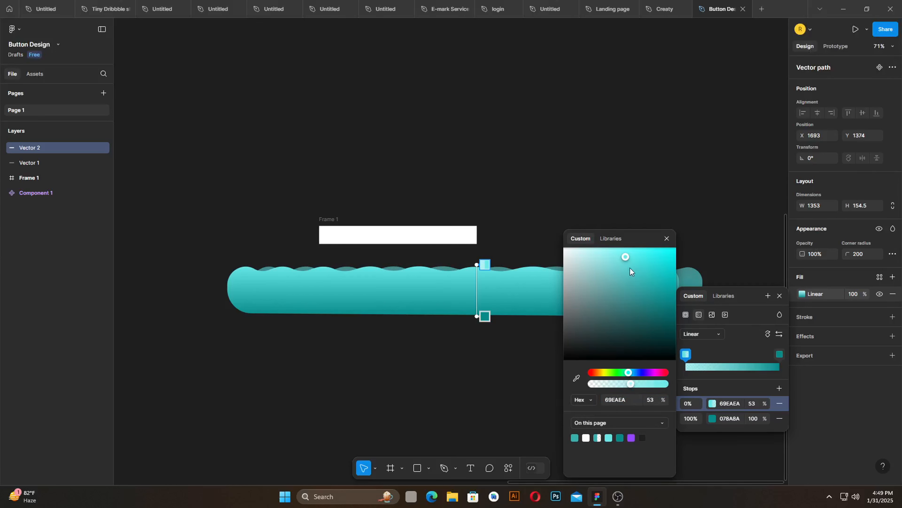
drag(629, 263, 665, 265)
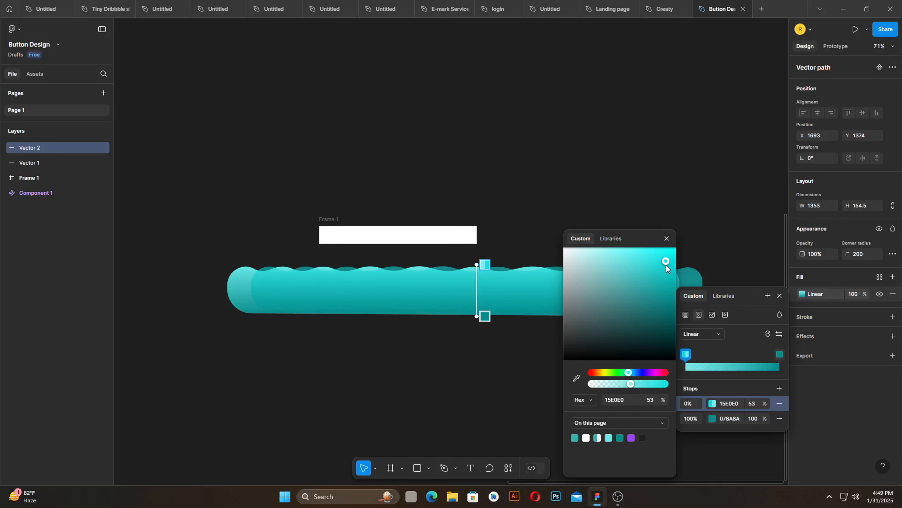
mouse_move(667, 265)
mouse_down()
mouse_move(669, 273)
mouse_move(657, 266)
mouse_up()
click(649, 194)
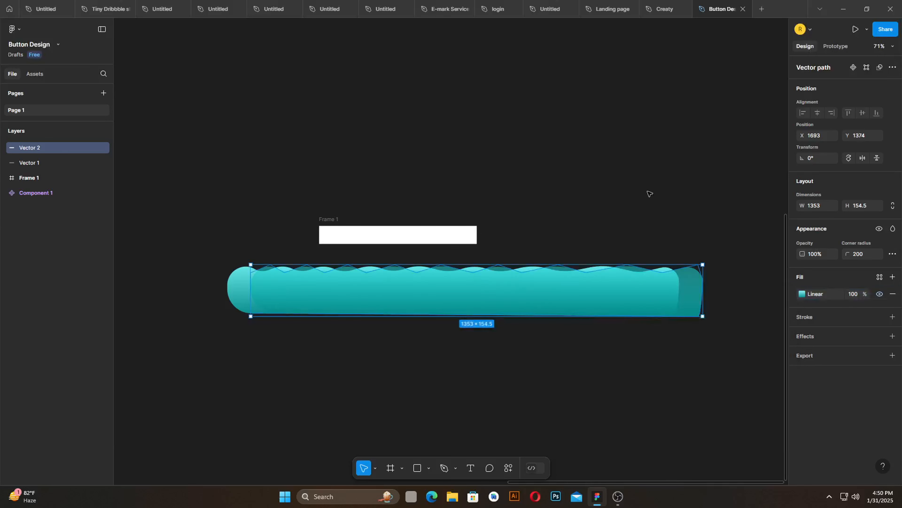
- Shift the duplicate wave slightly left and group it with the original wave
drag(624, 296, 621, 298)
click(641, 200)
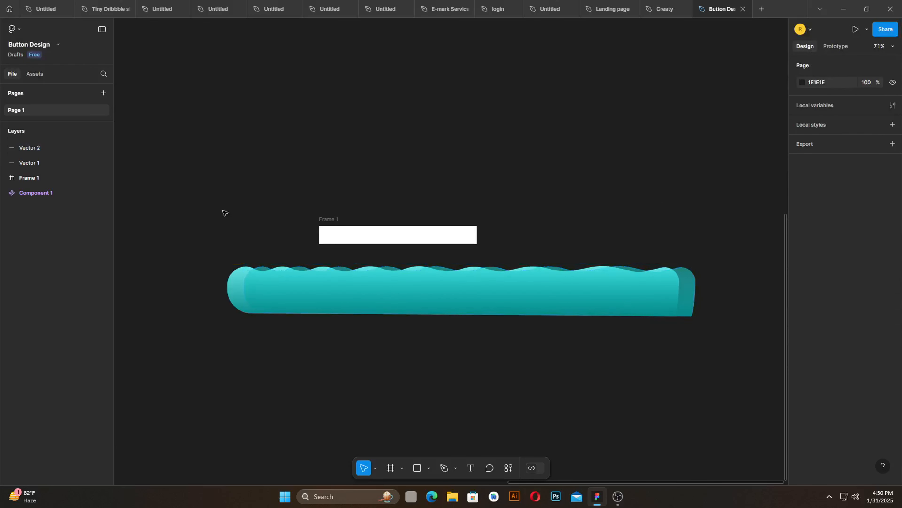
drag(206, 212, 303, 311)
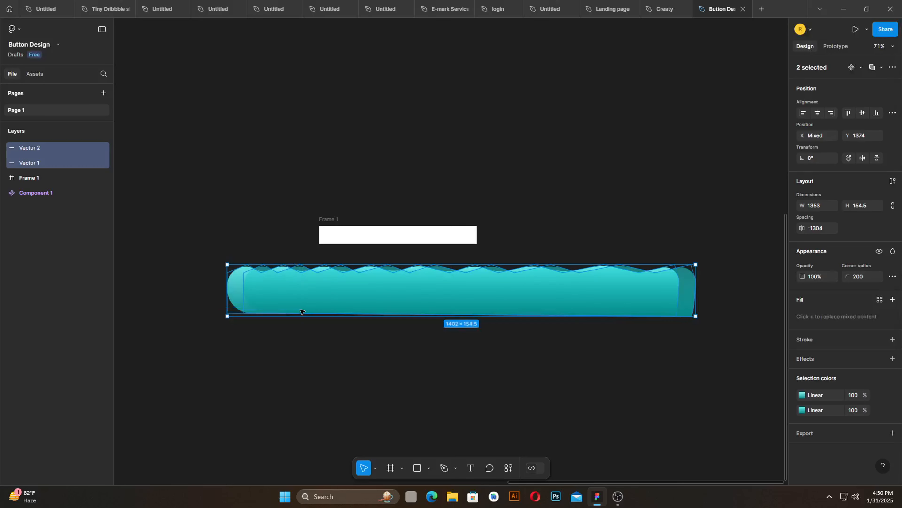
key(ctrl+g)
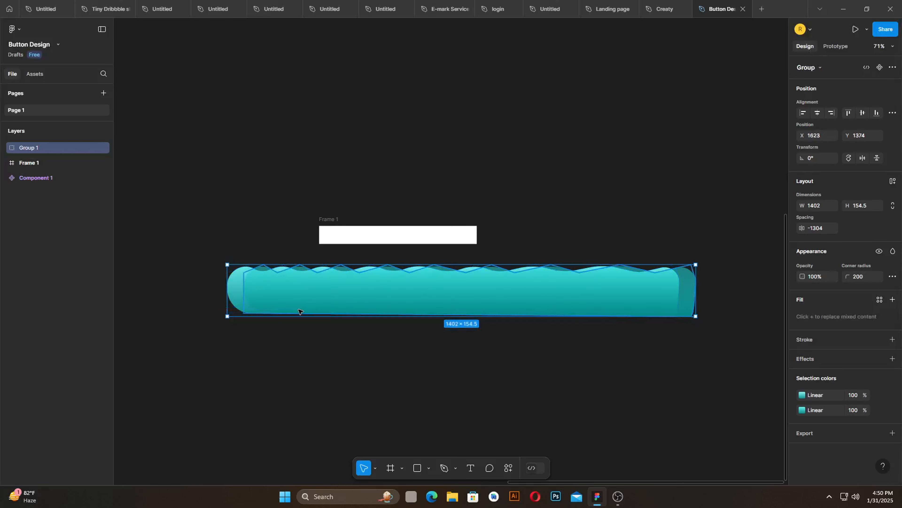
- Place the wave group inside Frame 1 and lower it so only the crests show along the frame's bottom edge
drag(299, 307, 352, 239)
scroll(373, 242, up, 4)
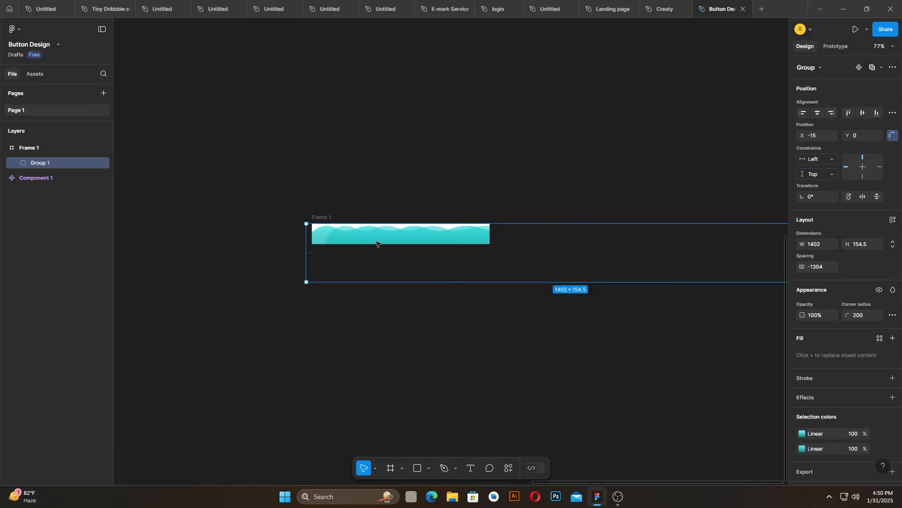
scroll(366, 237, up, 5)
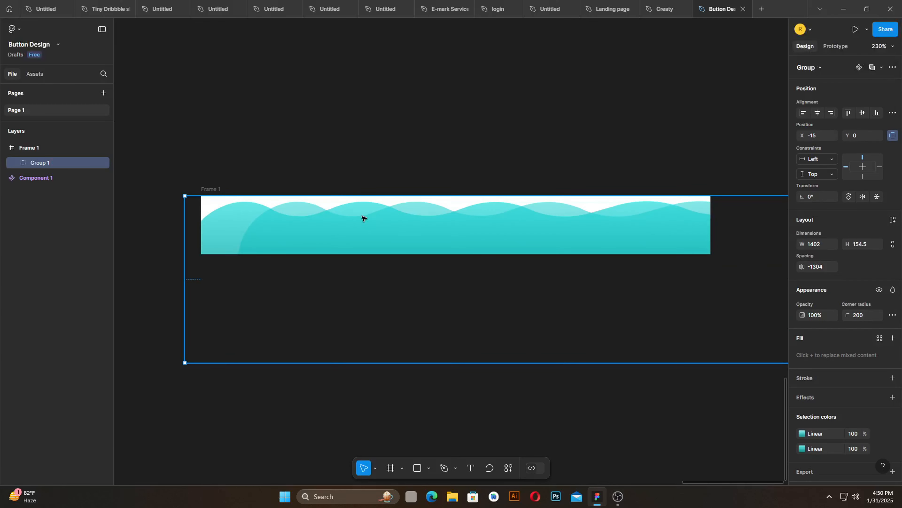
drag(362, 218, 295, 251)
click(355, 158)
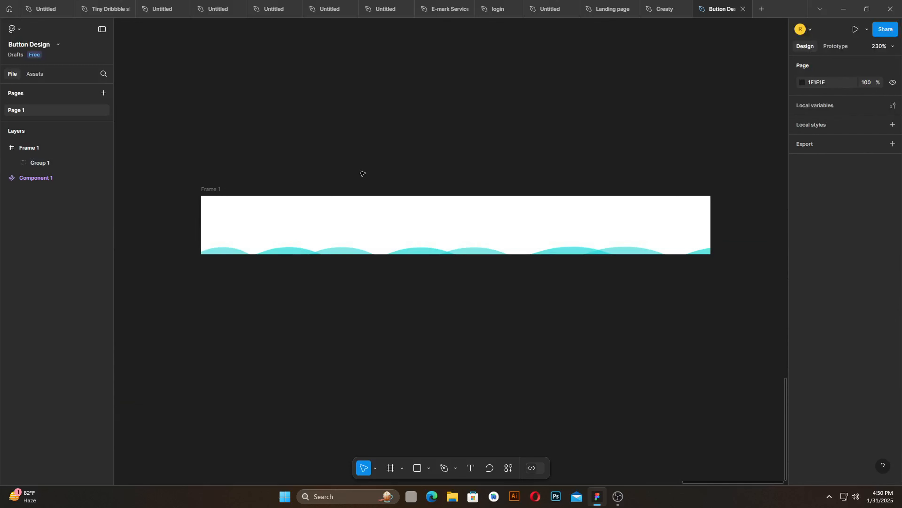
- Set Frame 1's corner radius to 200
click(203, 195)
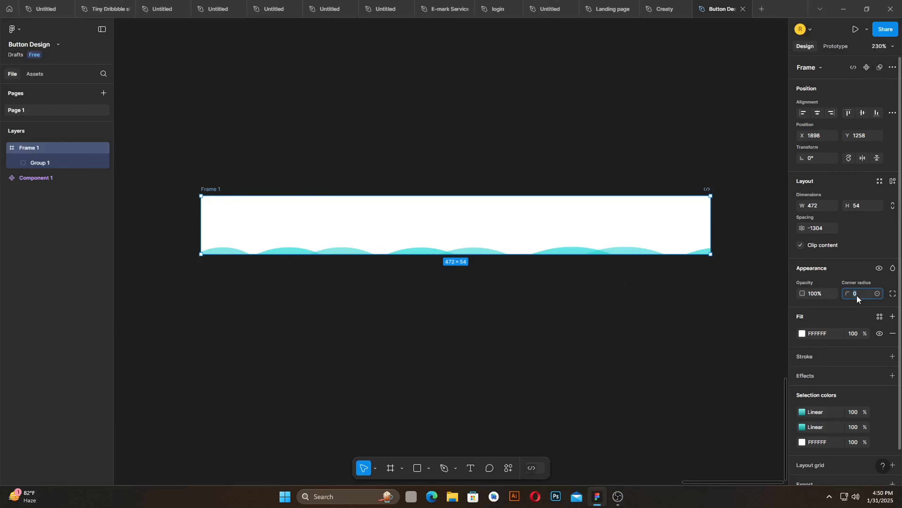
text(200)
key(Return)
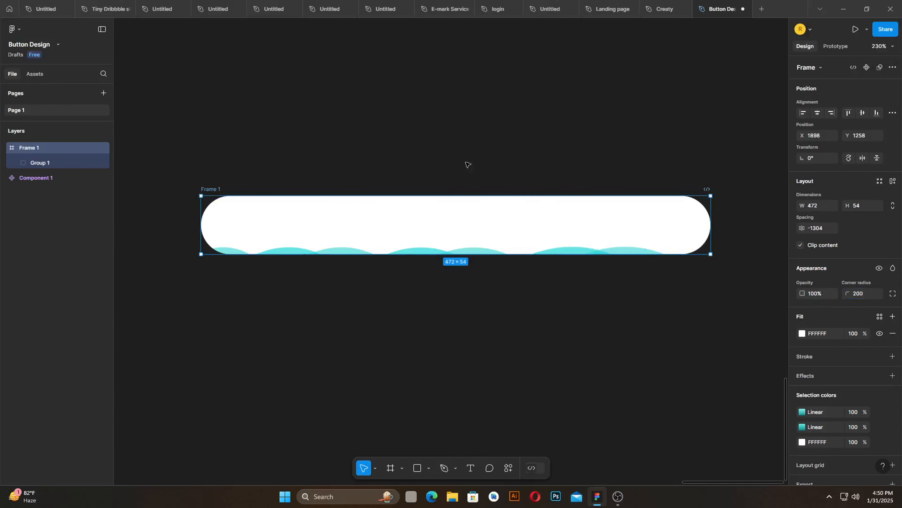
- Add a "Loading..." text label inside Frame 1
click(312, 153)
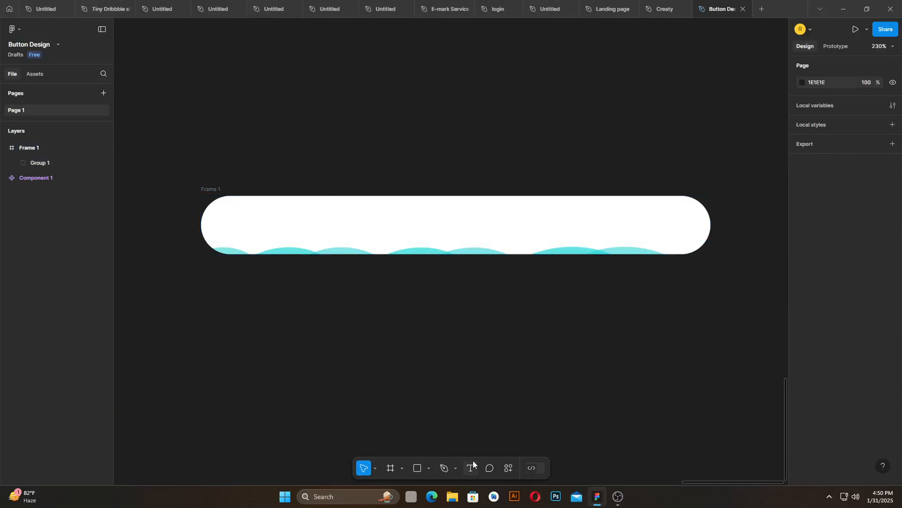
click(472, 468)
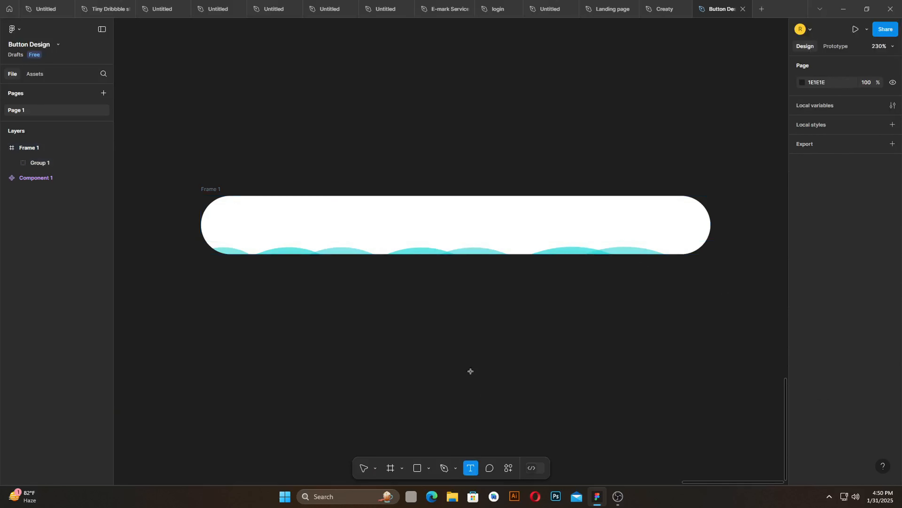
click(398, 219)
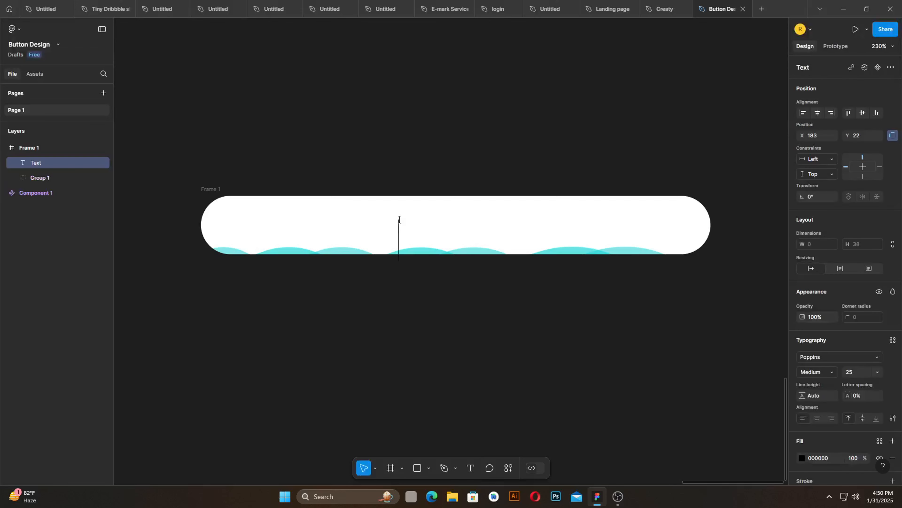
text(Lo)
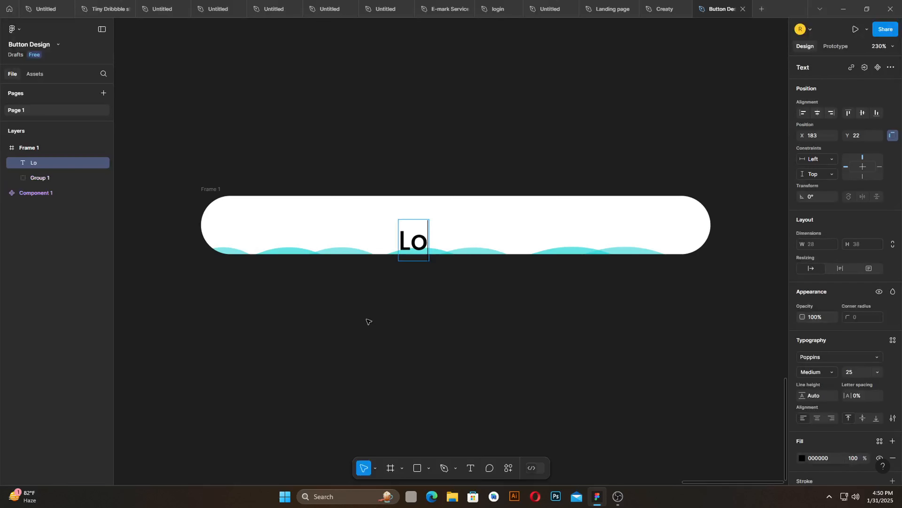
text(adin)
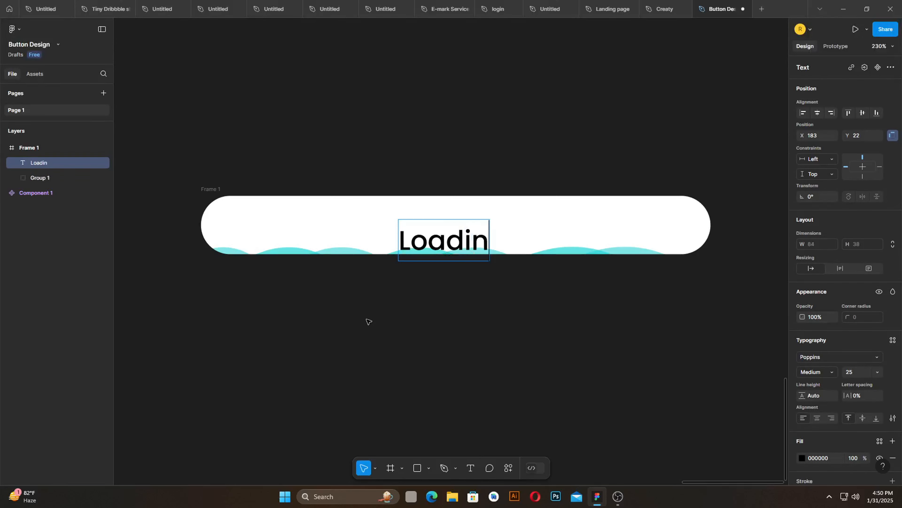
text(g...)
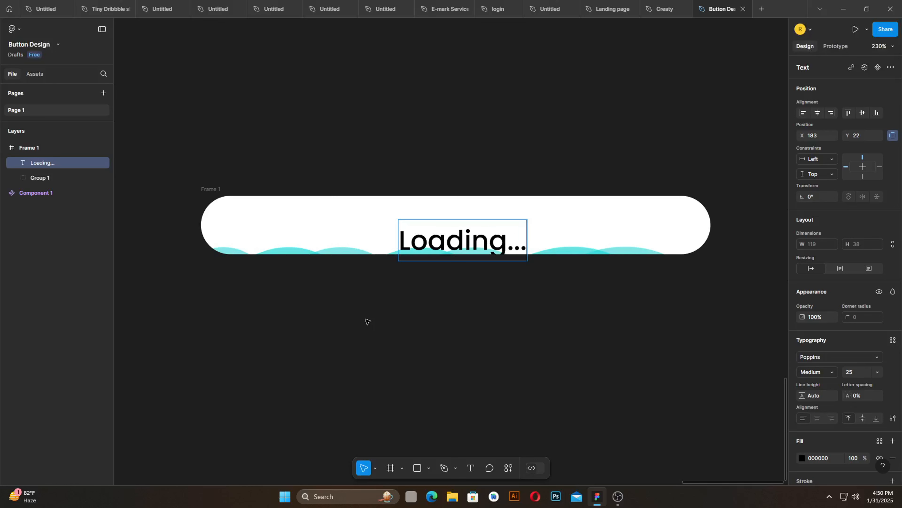
key(Escape)
- Set the "Loading..." label's font size to 15 and center it in Frame 1
mouse_move(464, 249)
mouse_down()
mouse_move(450, 230)
mouse_move(457, 233)
mouse_up()
click(850, 373)
text(15)
key(Return)
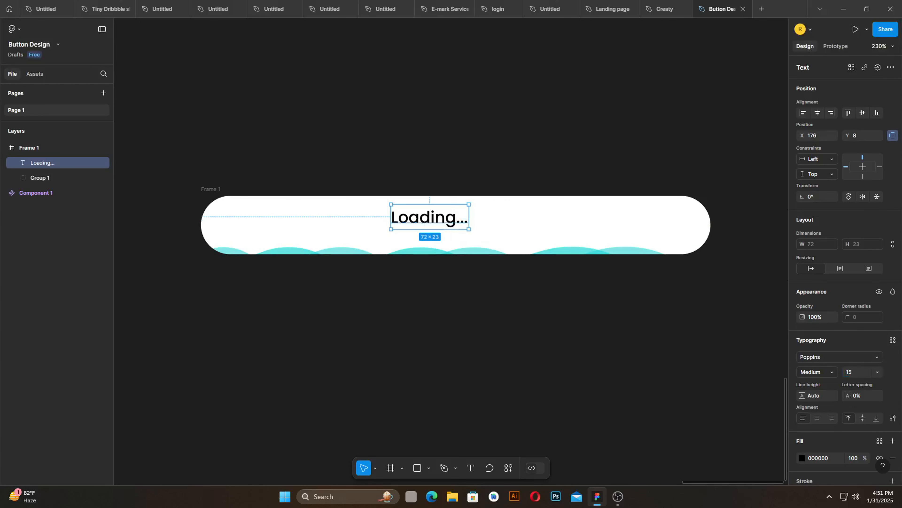
drag(414, 225, 452, 227)
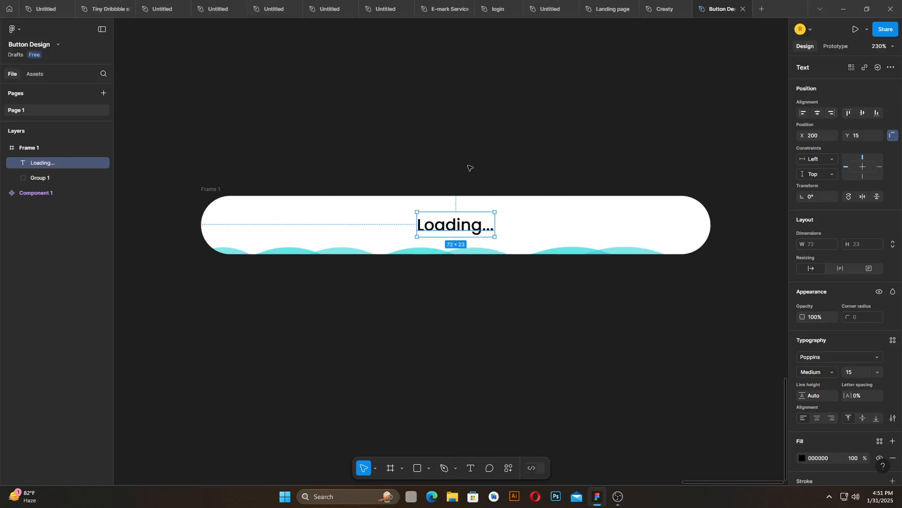
- Change the "Loading..." label's fill to light gray C9C9C9
click(804, 459)
mouse_move(682, 288)
mouse_down()
mouse_move(677, 269)
mouse_move(677, 277)
mouse_up()
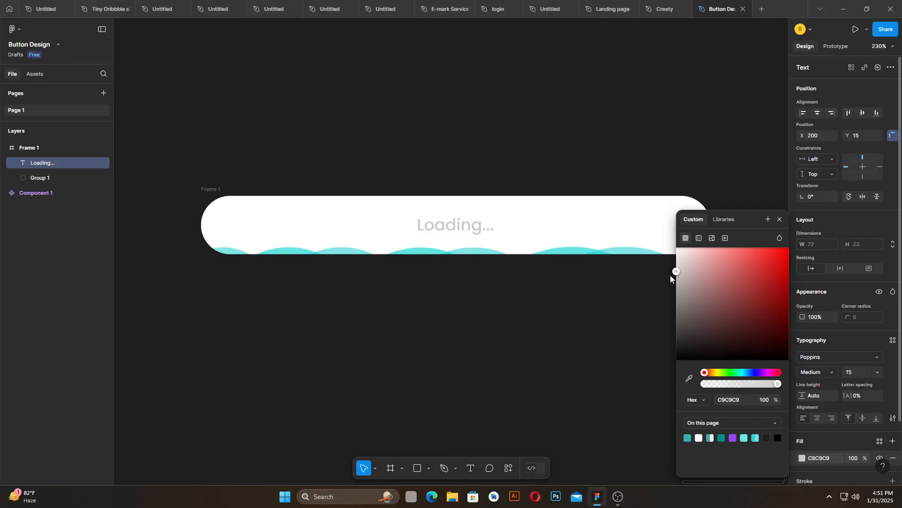
click(567, 142)
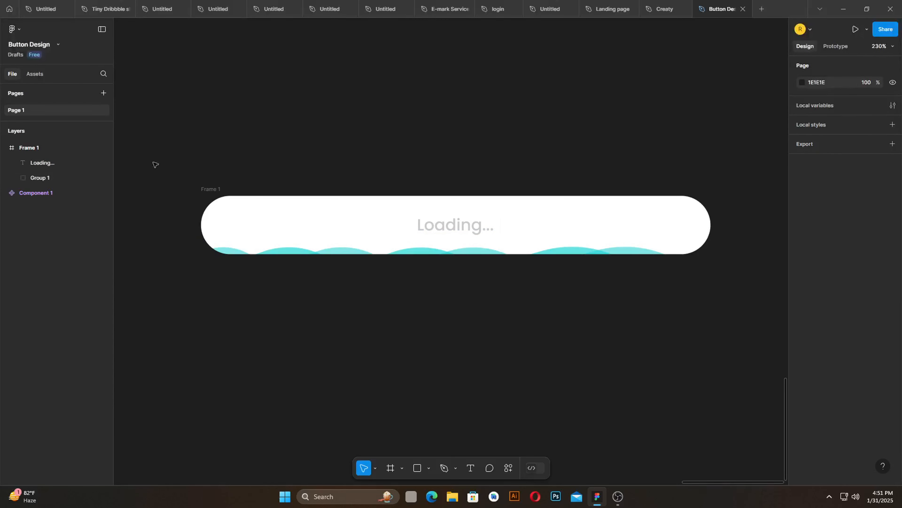
- Turn Frame 1 into a component and add a second variant to it
click(213, 189)
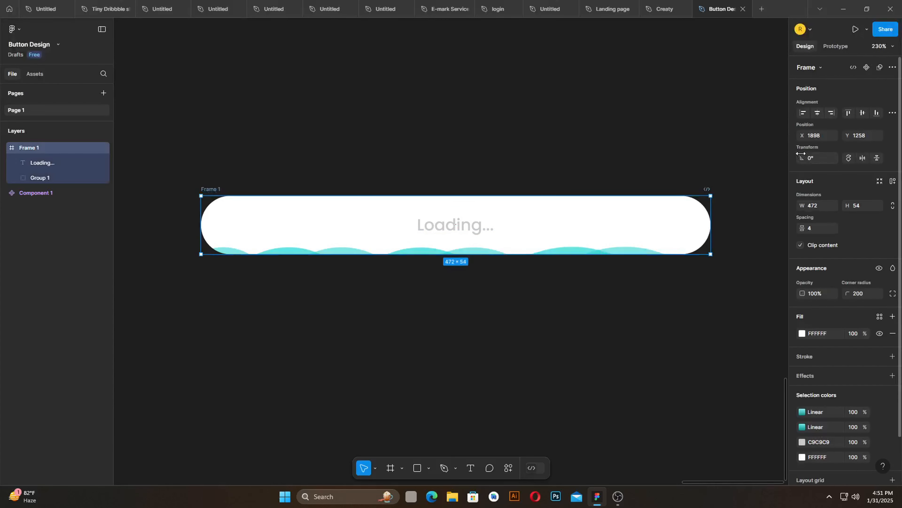
click(866, 66)
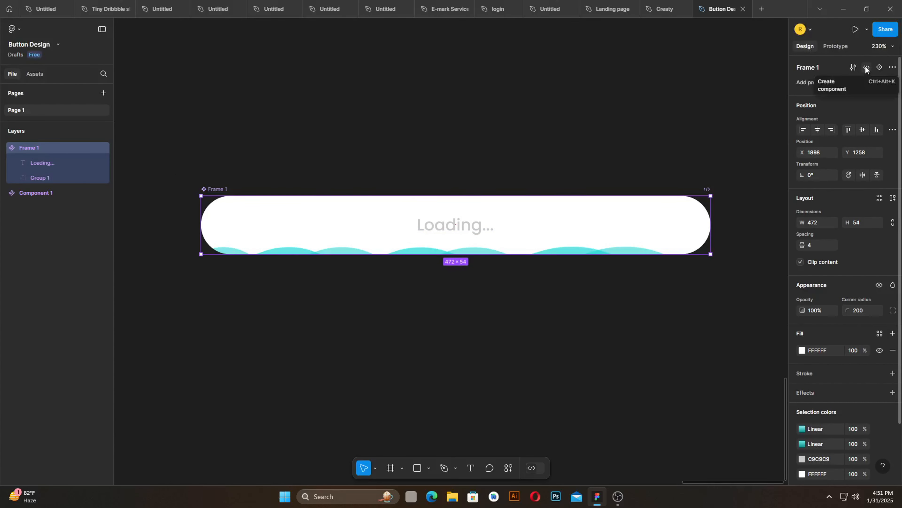
click(880, 67)
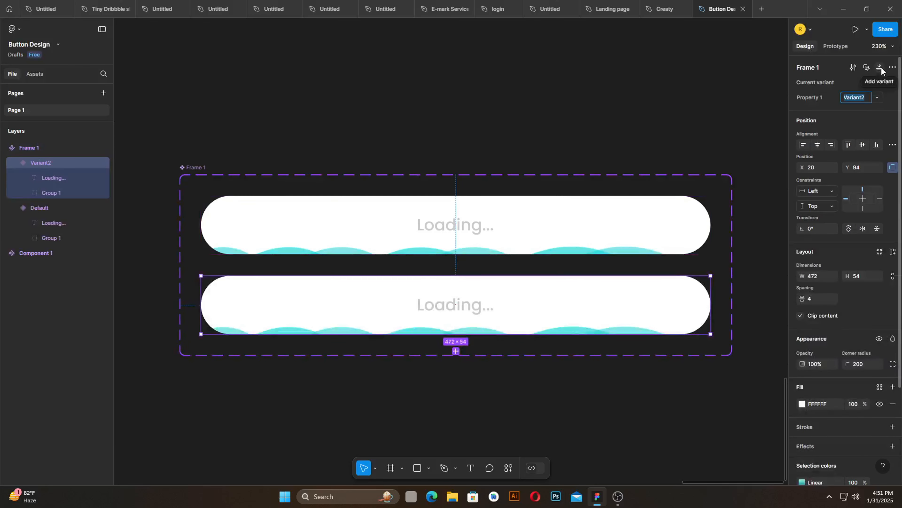
- Move Variant2's wave group far left and up until the teal fills the whole pill
double_click(581, 331)
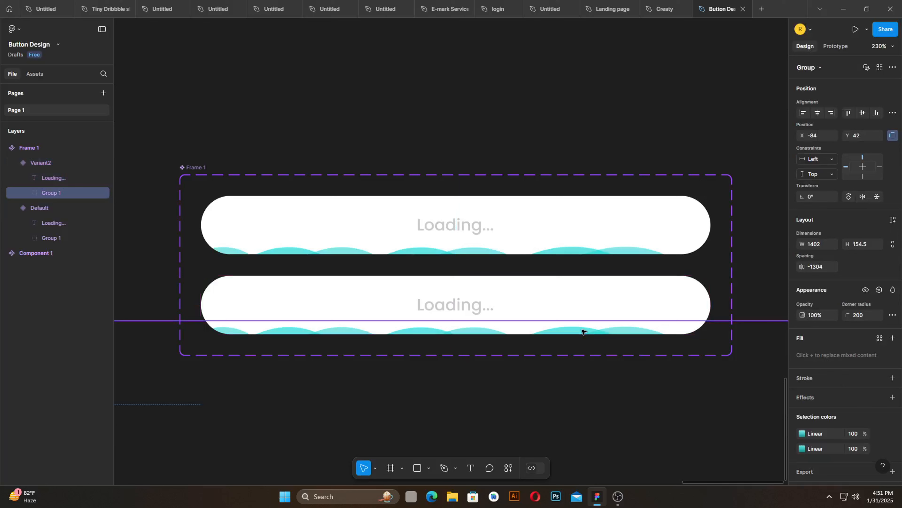
drag(581, 330, 215, 293)
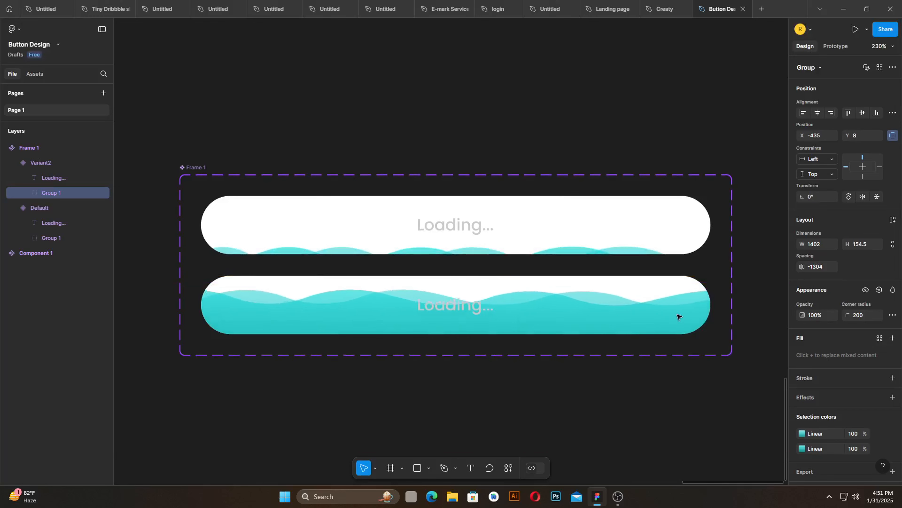
drag(678, 316, 215, 285)
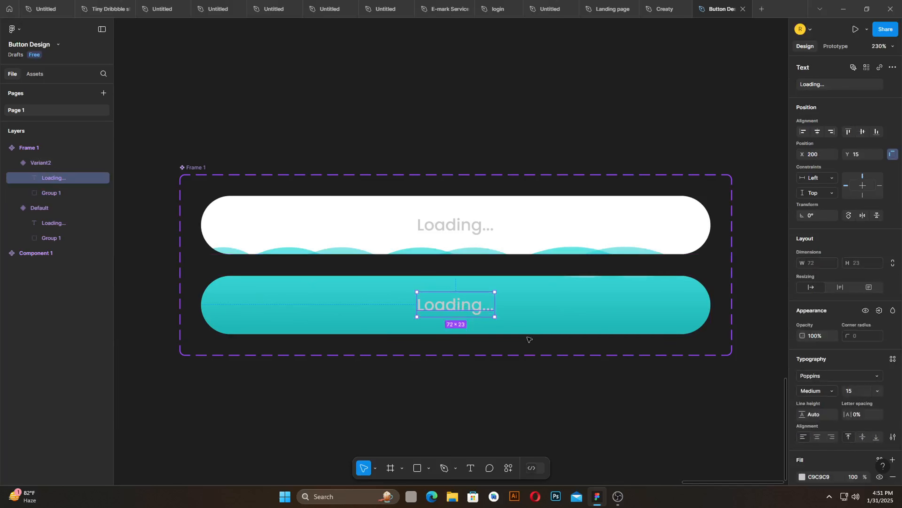
- Change the fill of Variant2's "Loading..." label to white FFFFFF
click(803, 475)
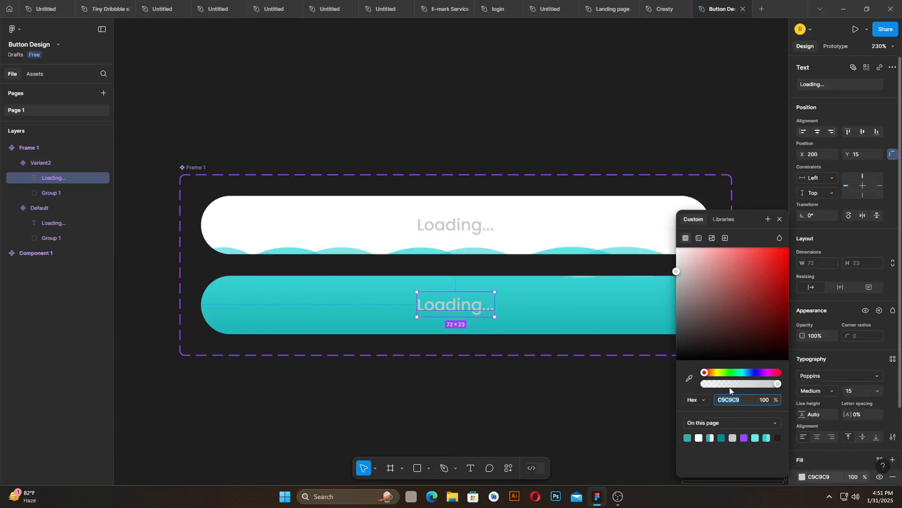
drag(684, 275, 665, 242)
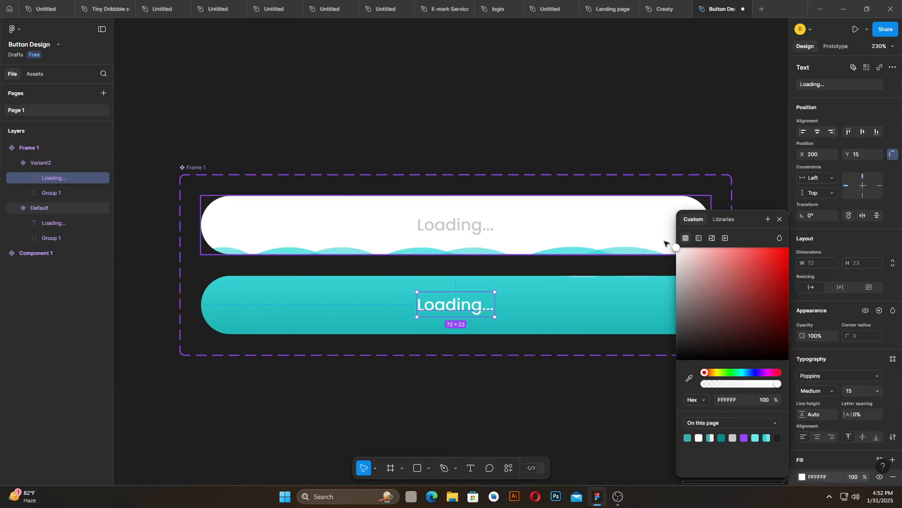
click(566, 133)
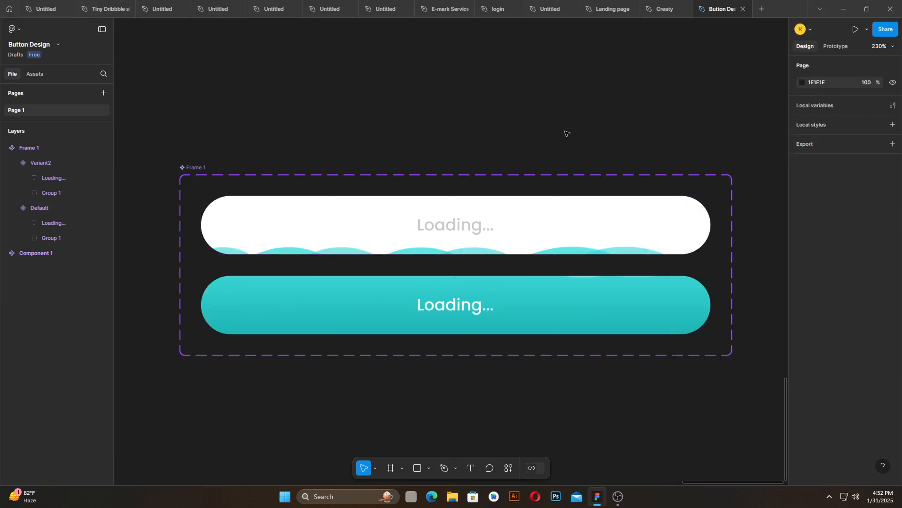
- Link the Default variant to Variant2 with a prototype interaction triggered After delay
click(562, 217)
click(838, 48)
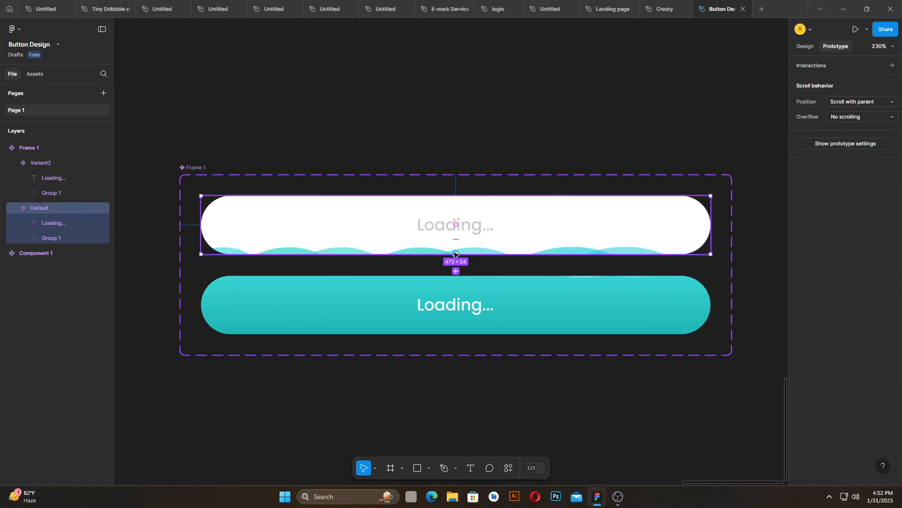
drag(456, 254, 455, 287)
click(480, 317)
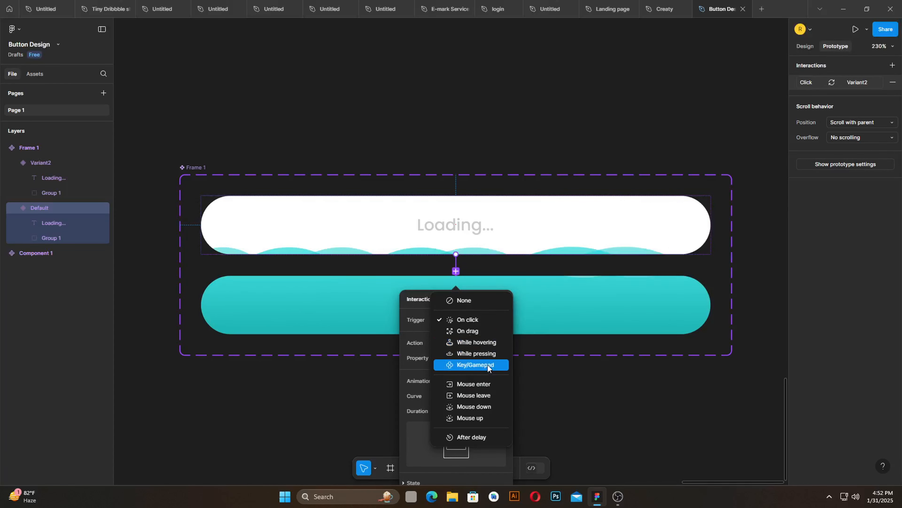
click(479, 437)
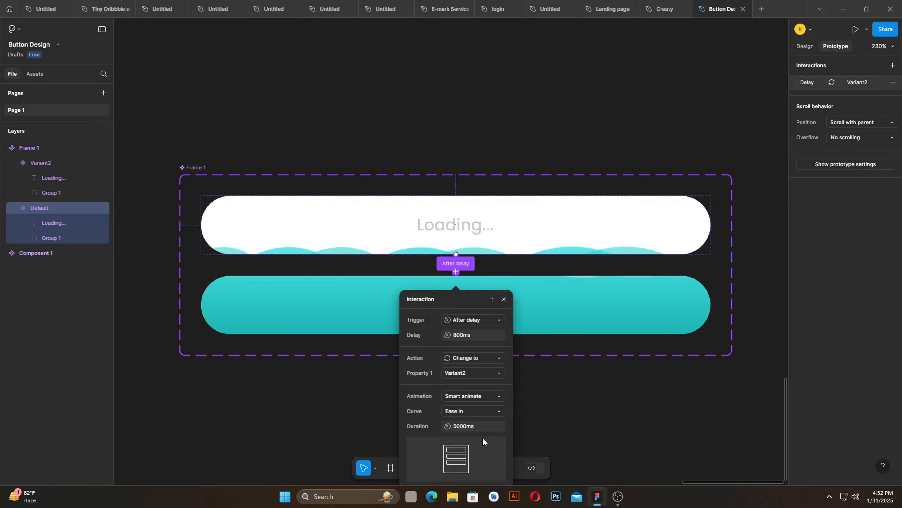
- Set the interaction's delay to 800 ms and its Smart animate duration to 7000 ms
click(476, 334)
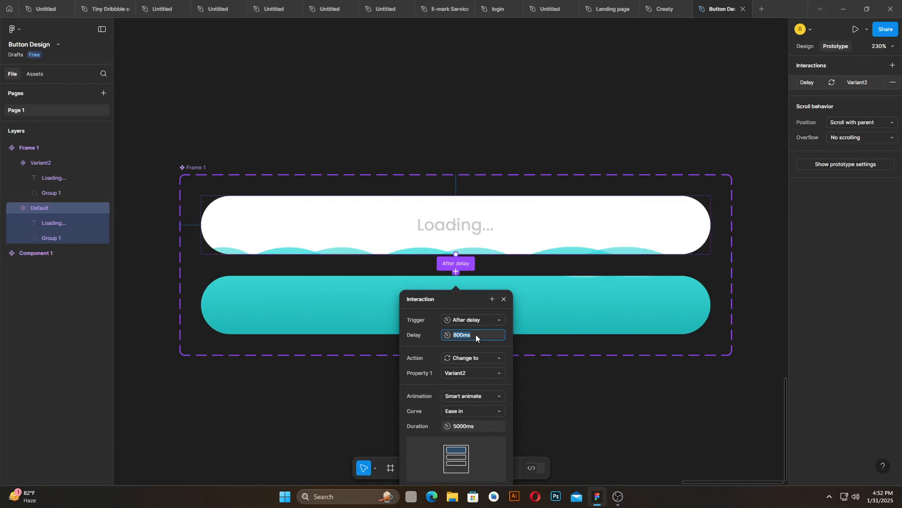
text(800)
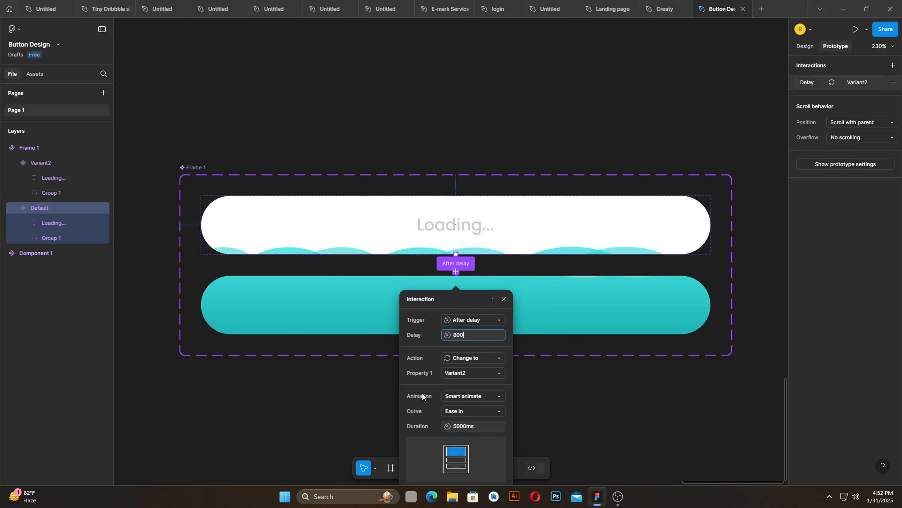
click(458, 425)
key(BackSpace)
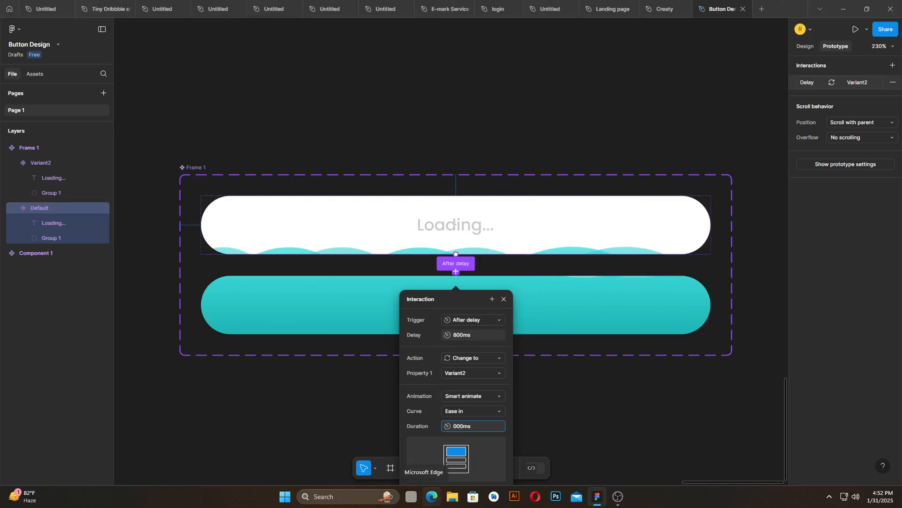
text(7)
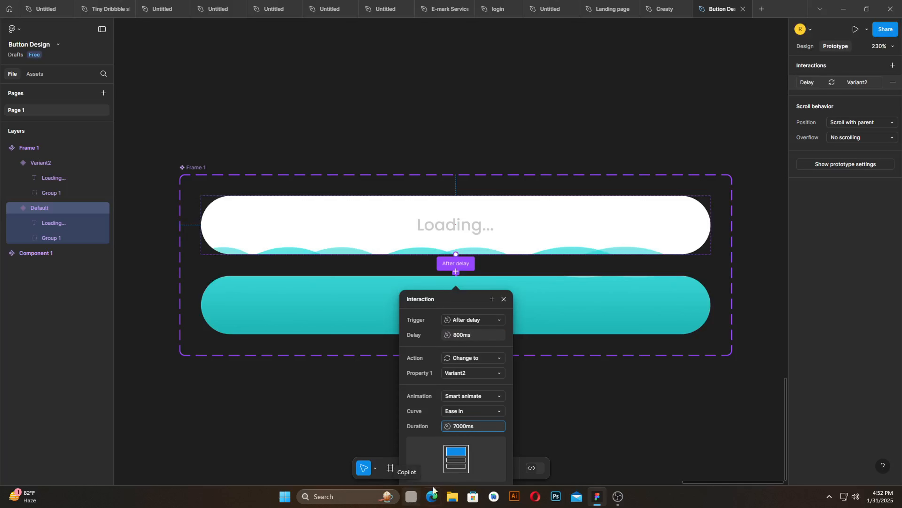
key(Return)
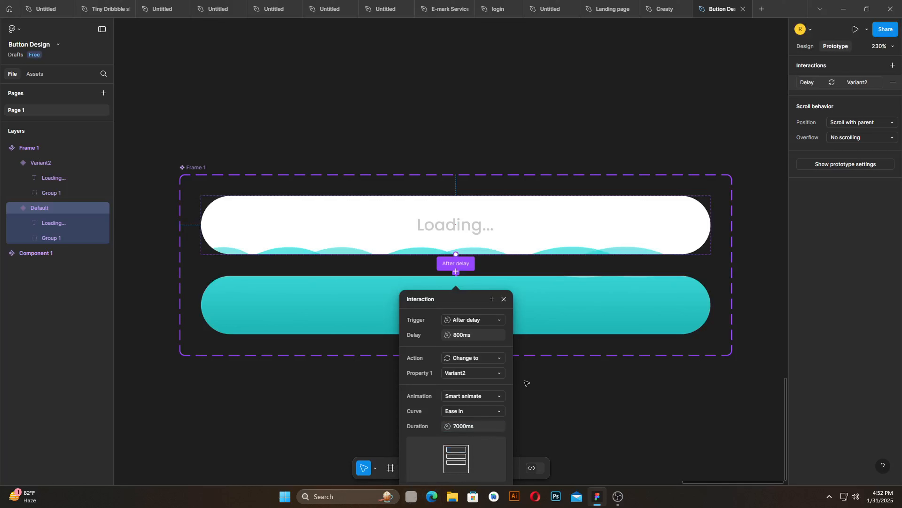
click(541, 404)
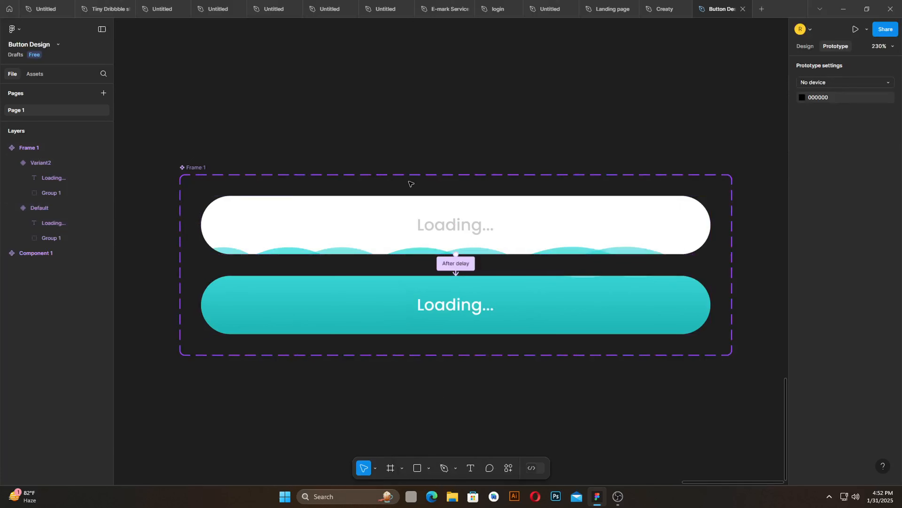
- Draw a new frame of about 1015 × 666 on the empty canvas to the right of the component set
scroll(509, 272, down, 5)
drag(613, 306, 342, 311)
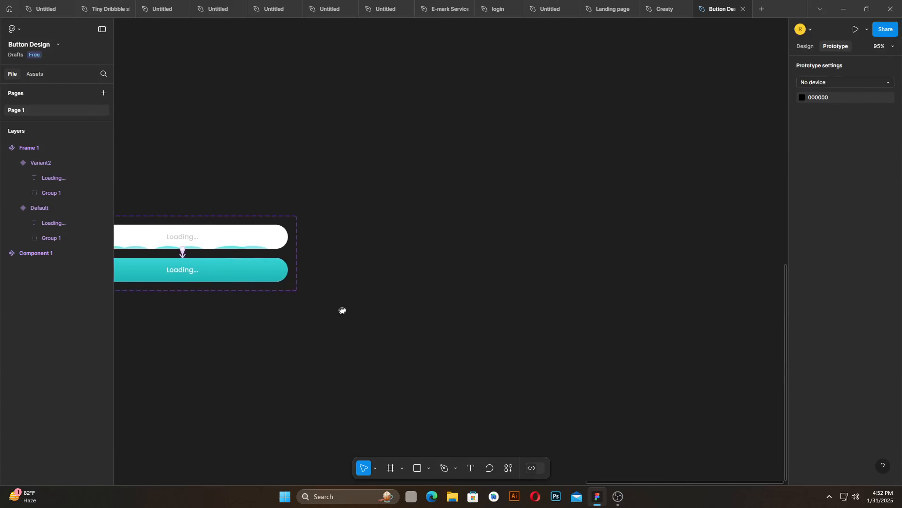
click(391, 468)
drag(325, 108, 778, 405)
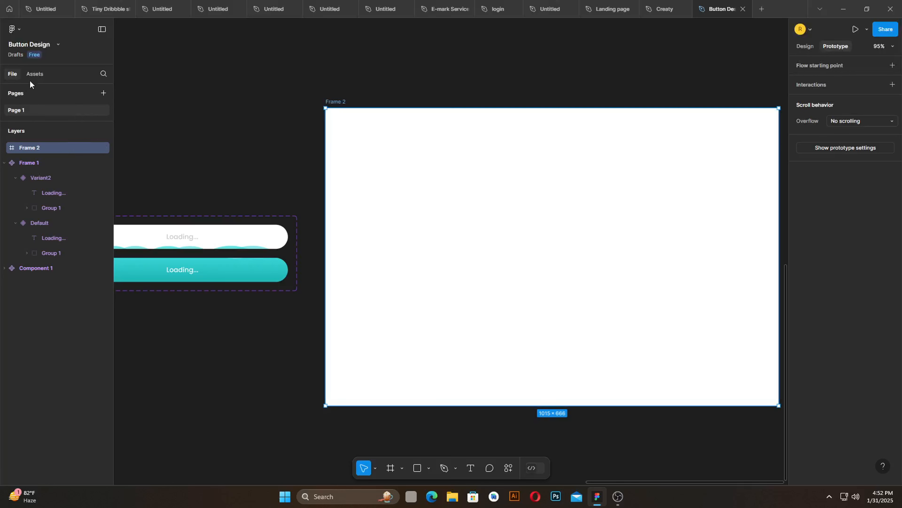
- Place an instance of the Frame 1 component from the file's assets and center it in Frame 2
click(34, 75)
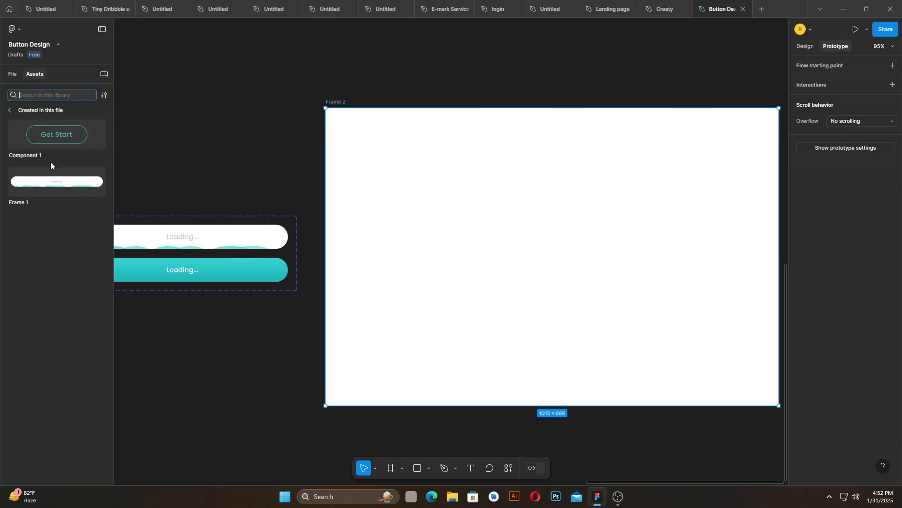
drag(36, 181, 528, 266)
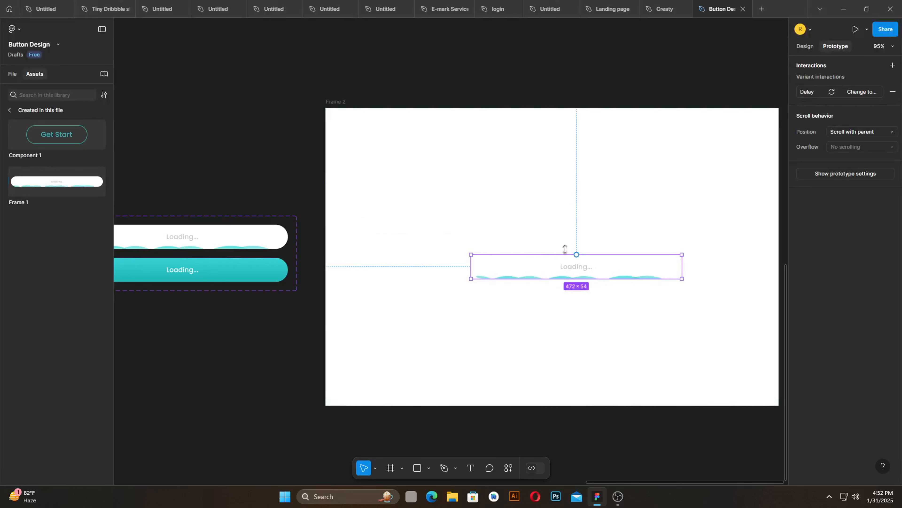
drag(635, 201, 492, 204)
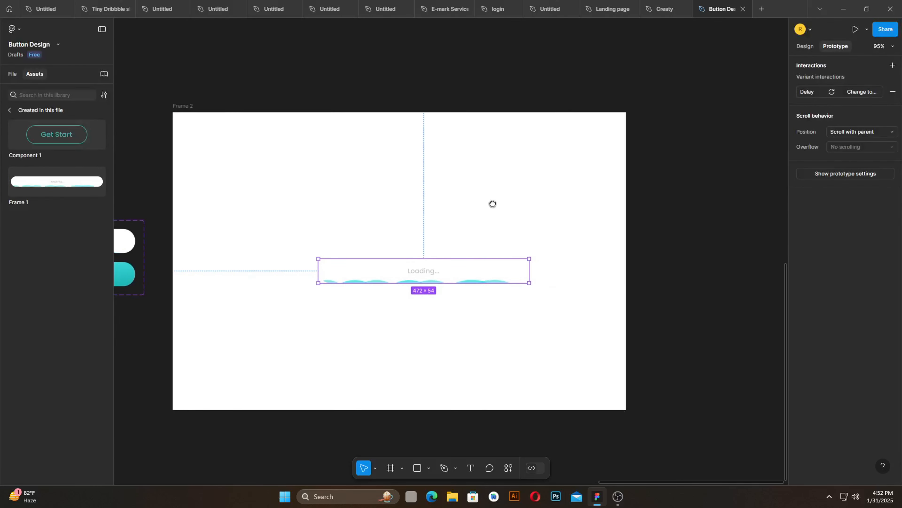
drag(435, 273, 413, 264)
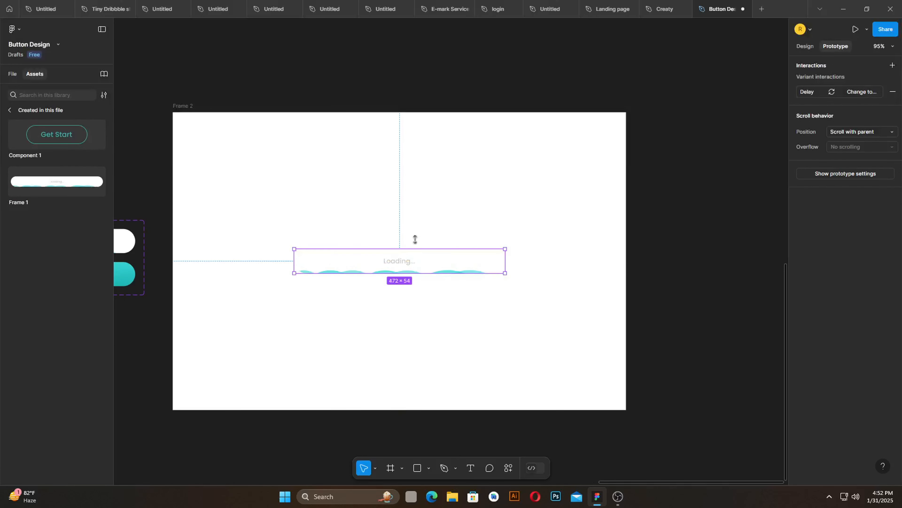
drag(400, 200, 473, 201)
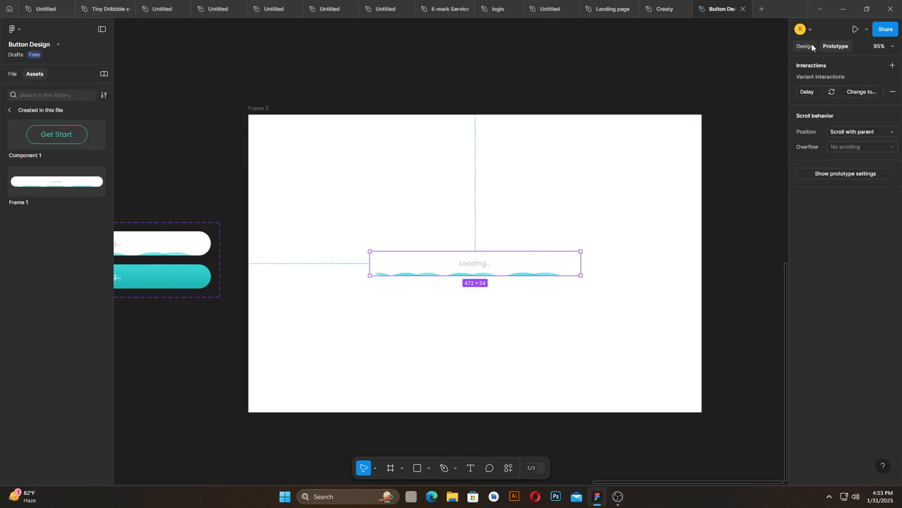
- Add two drop shadow effects to the Loading button instance in Frame 2
click(804, 45)
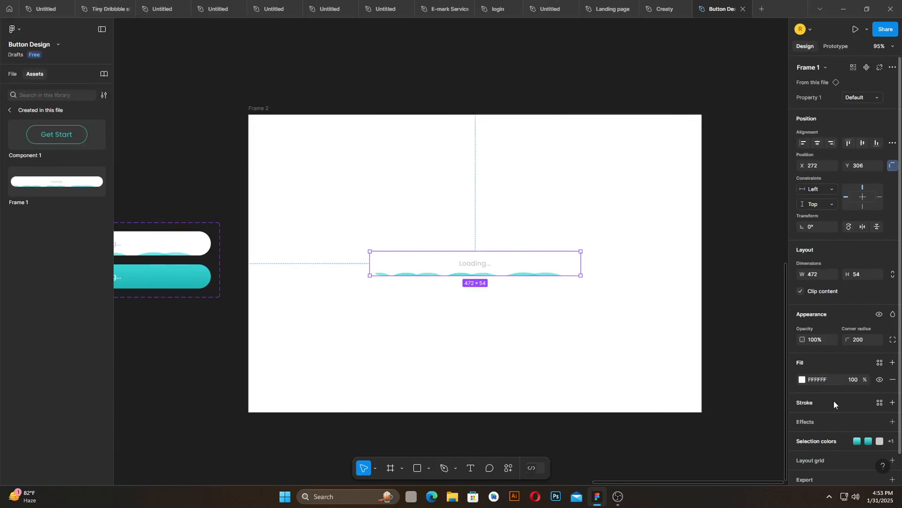
scroll(834, 404, down, 1)
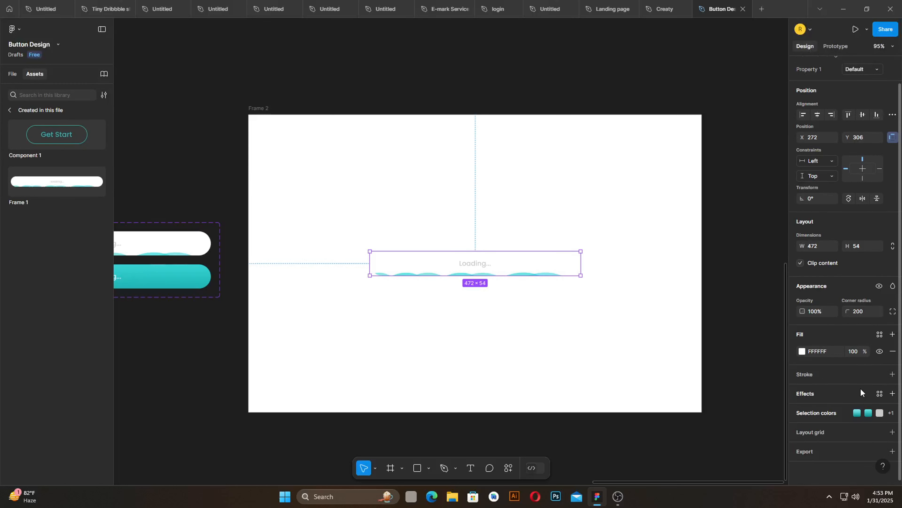
click(868, 391)
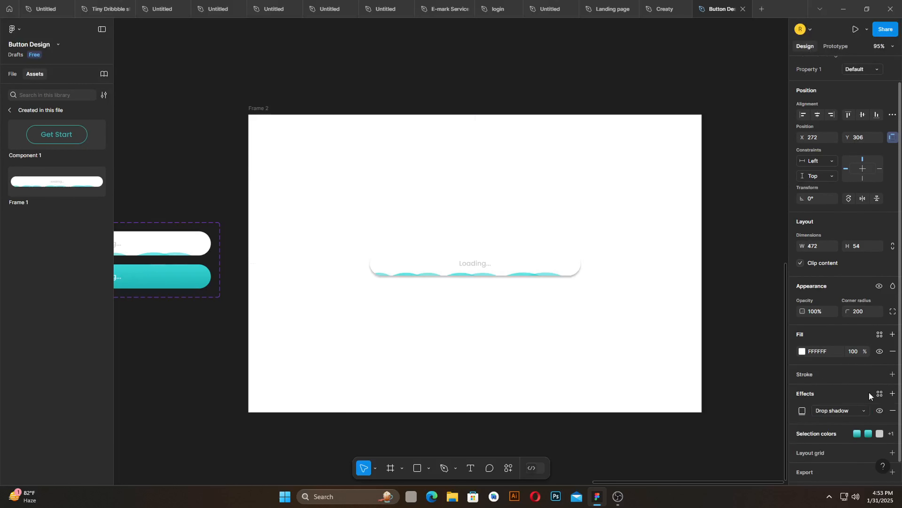
click(892, 393)
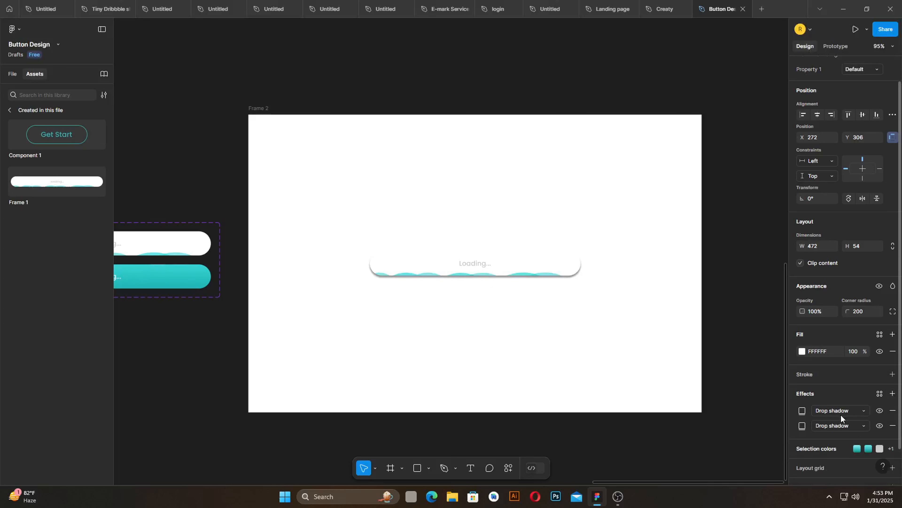
- Set both drop shadows of the button instance to a Y offset of 5 and a blur of 6
click(800, 413)
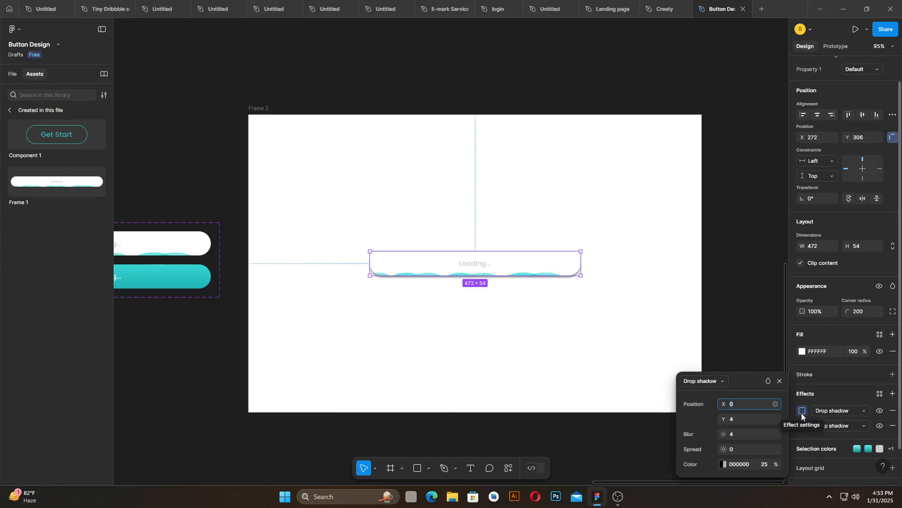
click(748, 419)
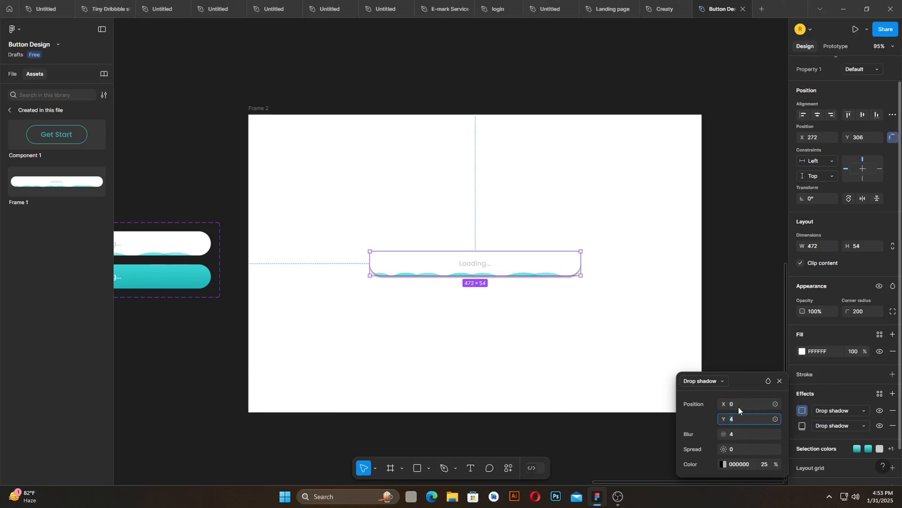
text(5)
click(748, 433)
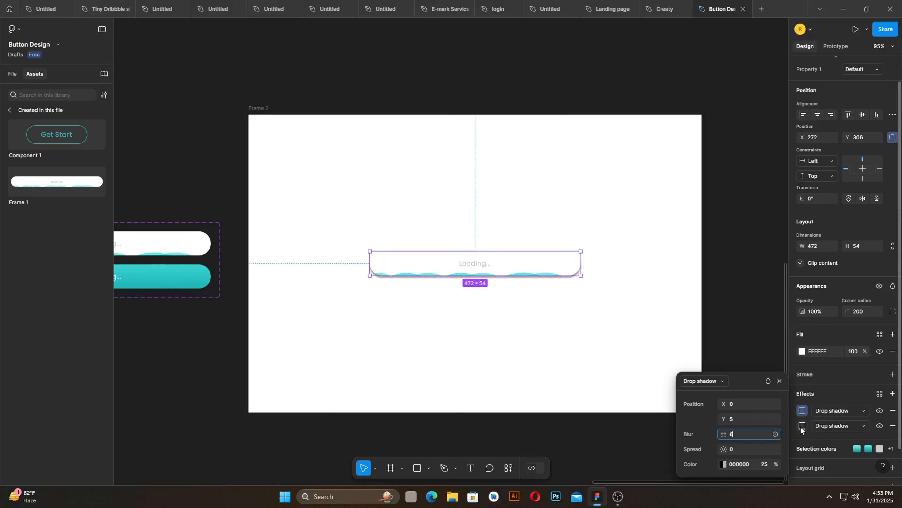
click(801, 427)
click(748, 419)
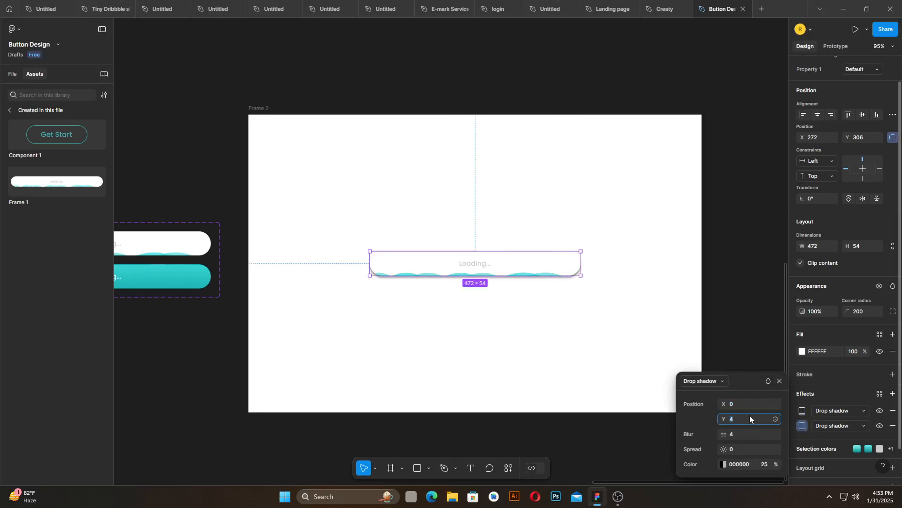
text(5)
click(746, 435)
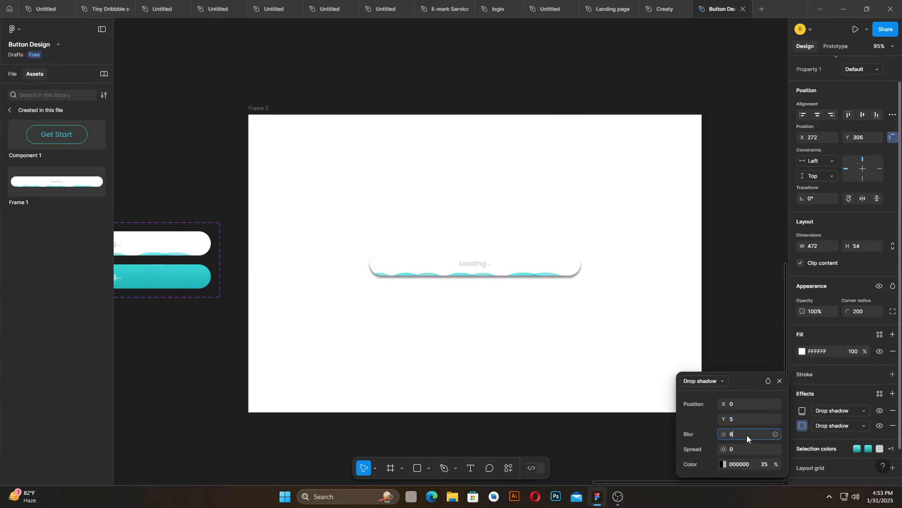
- Change the button instance's first drop shadow in the effects list to an inner shadow and deselect the instance
click(862, 411)
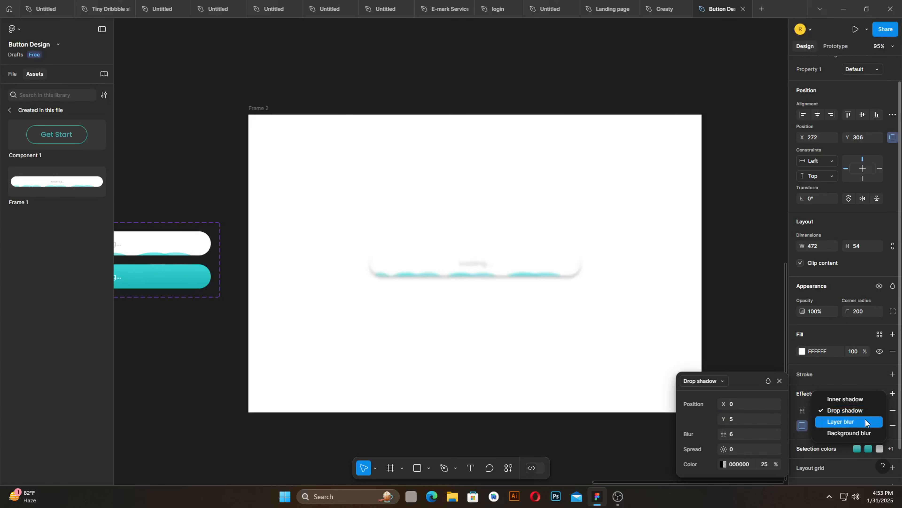
click(861, 403)
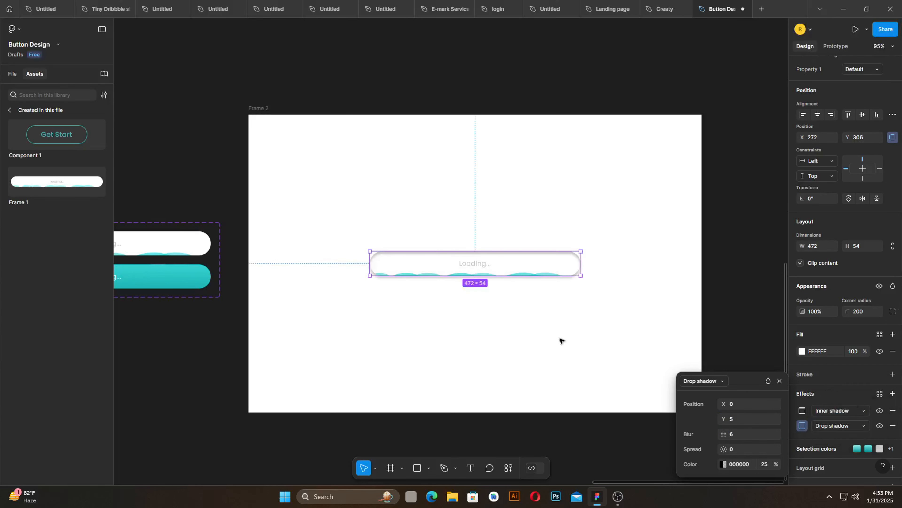
click(532, 334)
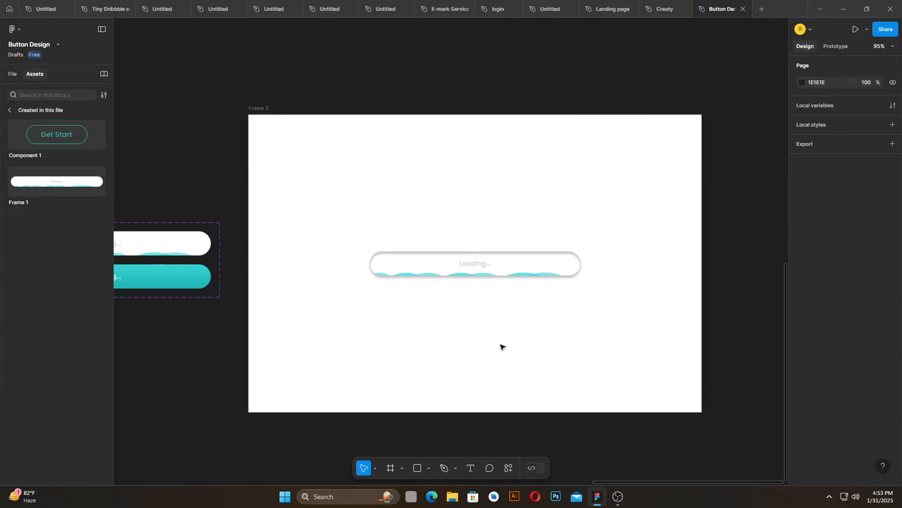
- Play the prototype of Frame 2 to preview the loading animation
click(251, 108)
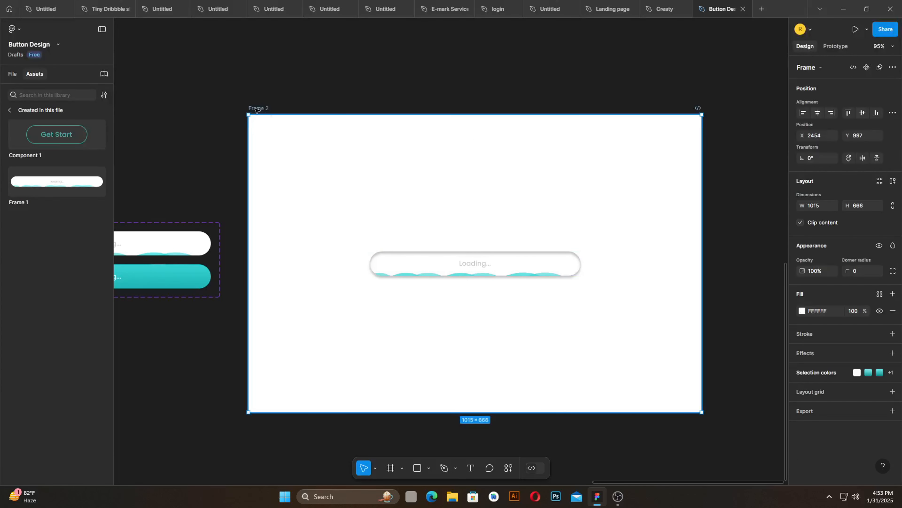
click(855, 29)
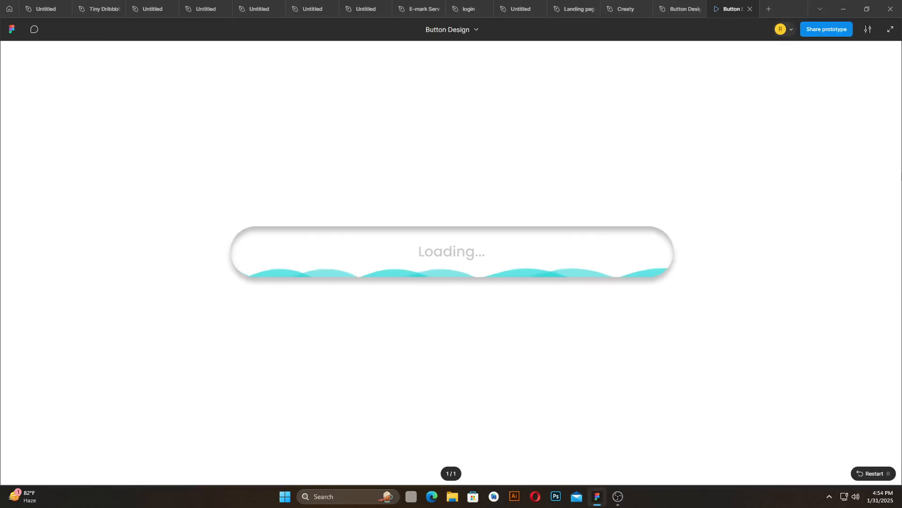